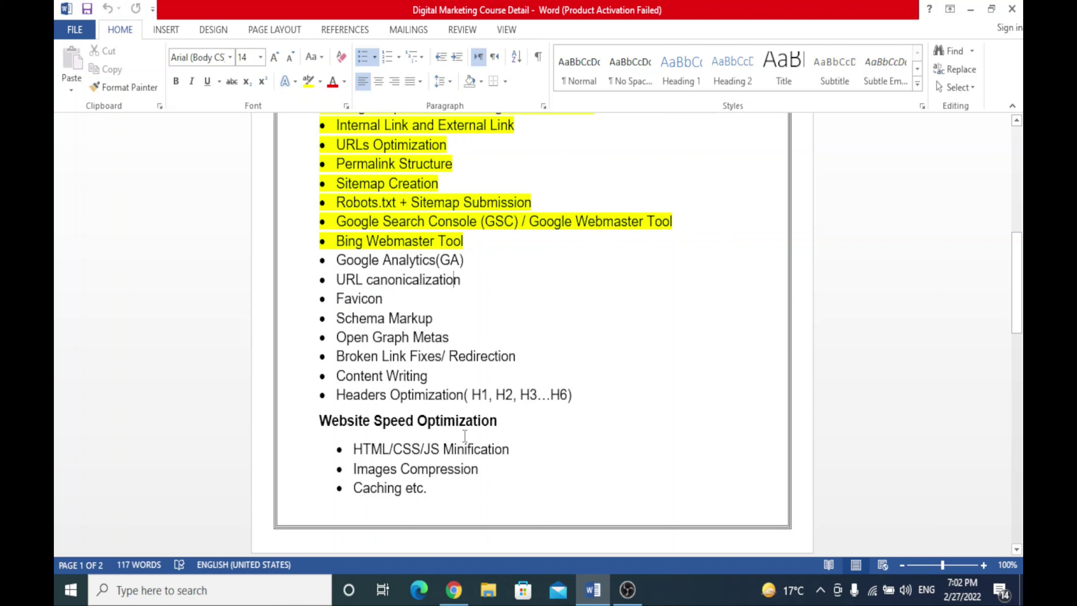
Switch from the Word course outline to the Chrome browser showing the Google homepage
left_click(450, 599)
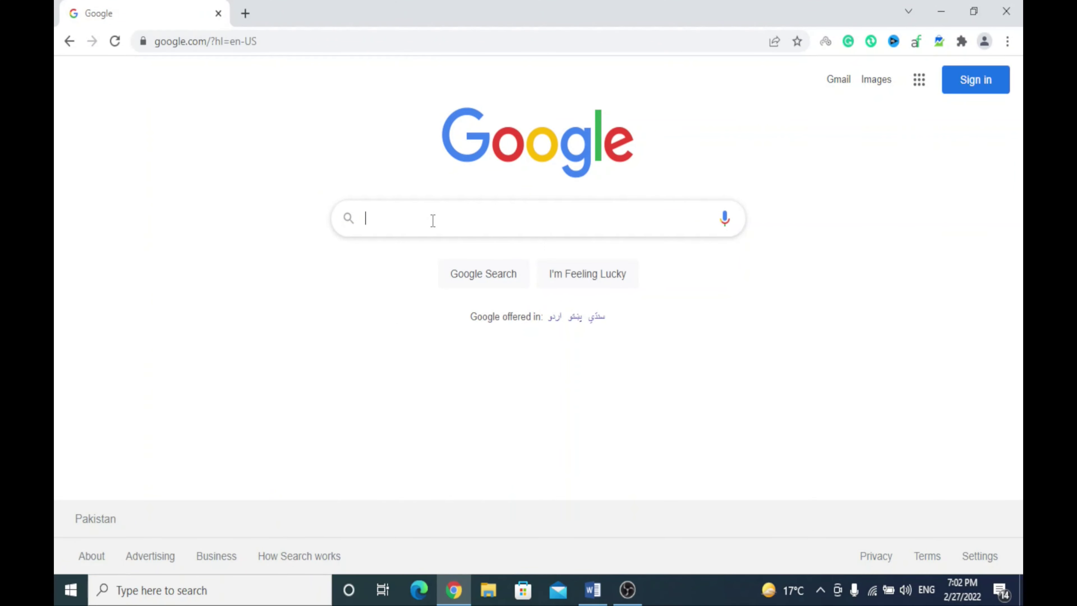
Search Google for 'google analytics' and open the official Google Analytics site
left_click(433, 220)
type("google ")
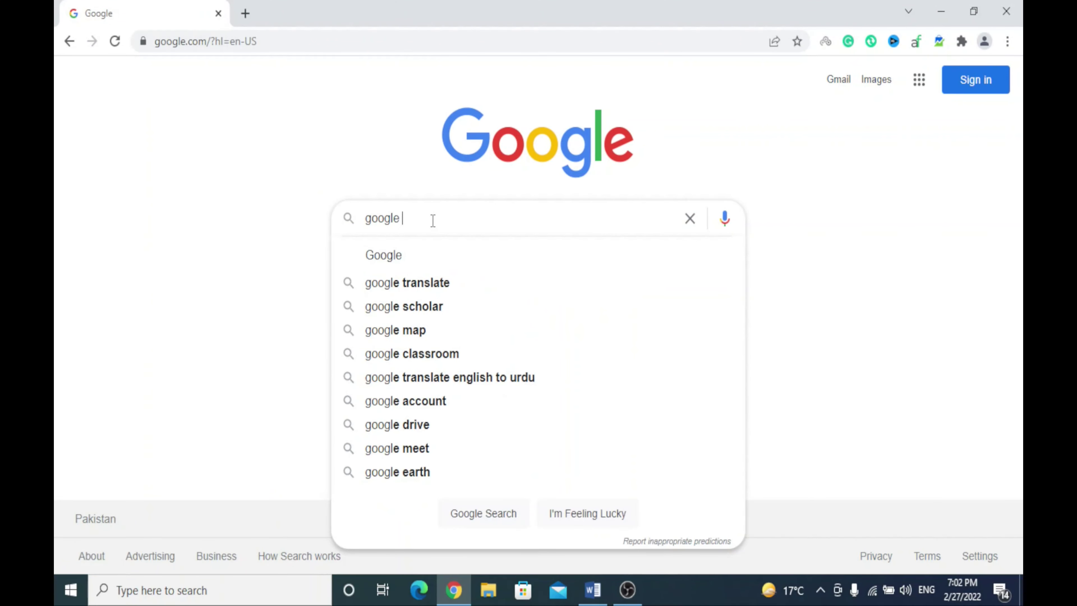
type("ana")
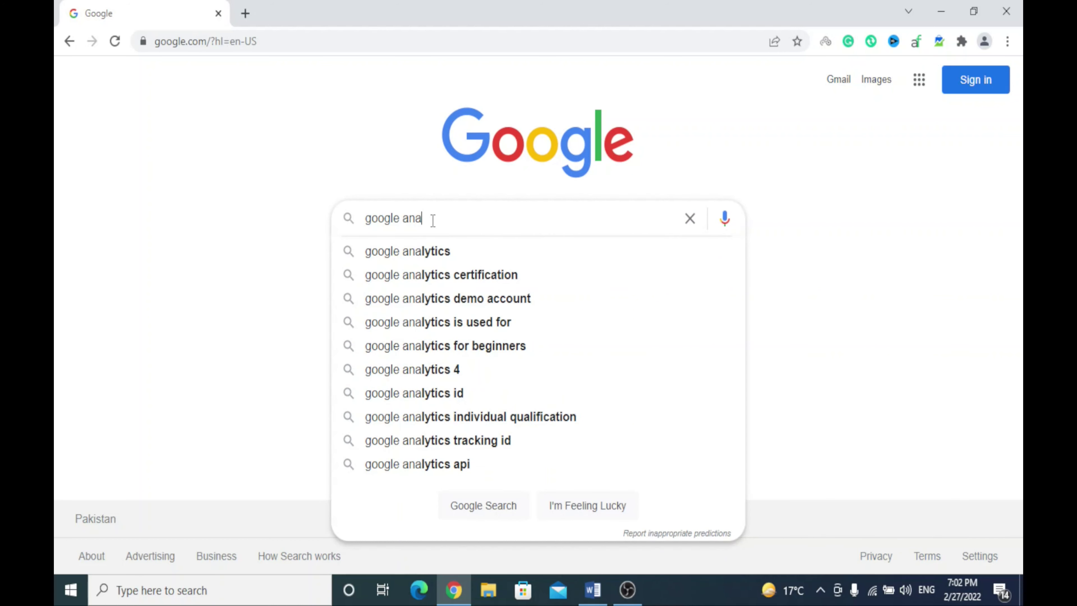
left_click(428, 250)
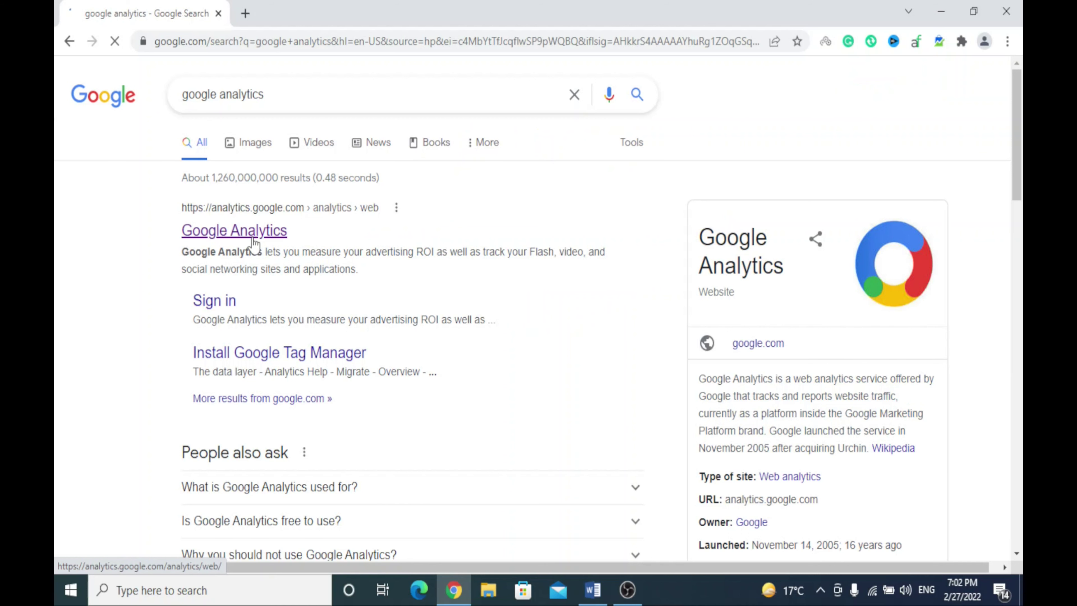
left_click(254, 238)
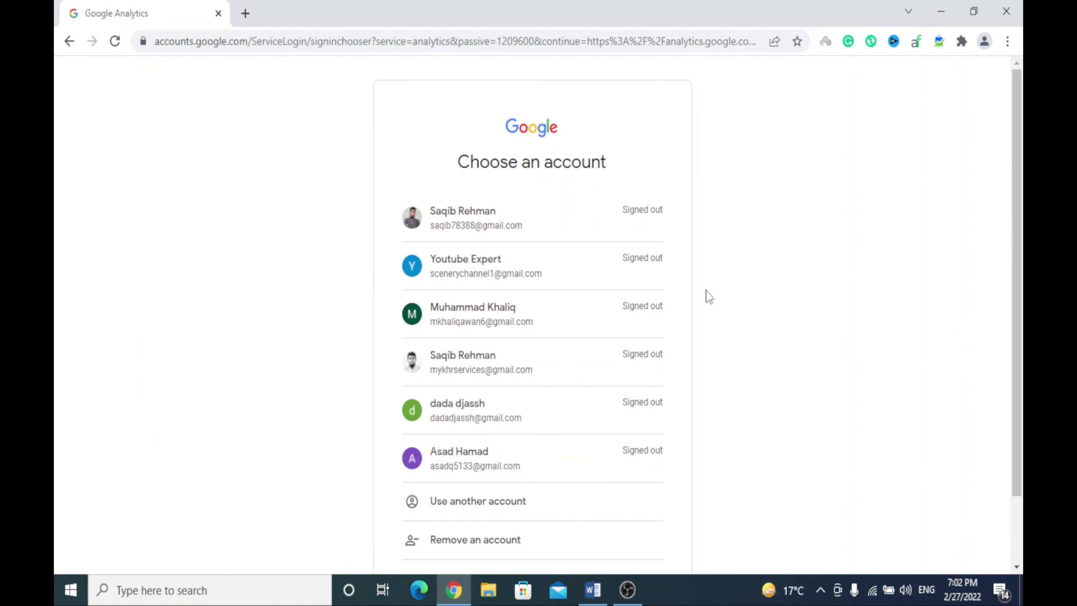
Sign in with the chosen Google account by entering its password
left_click(610, 258)
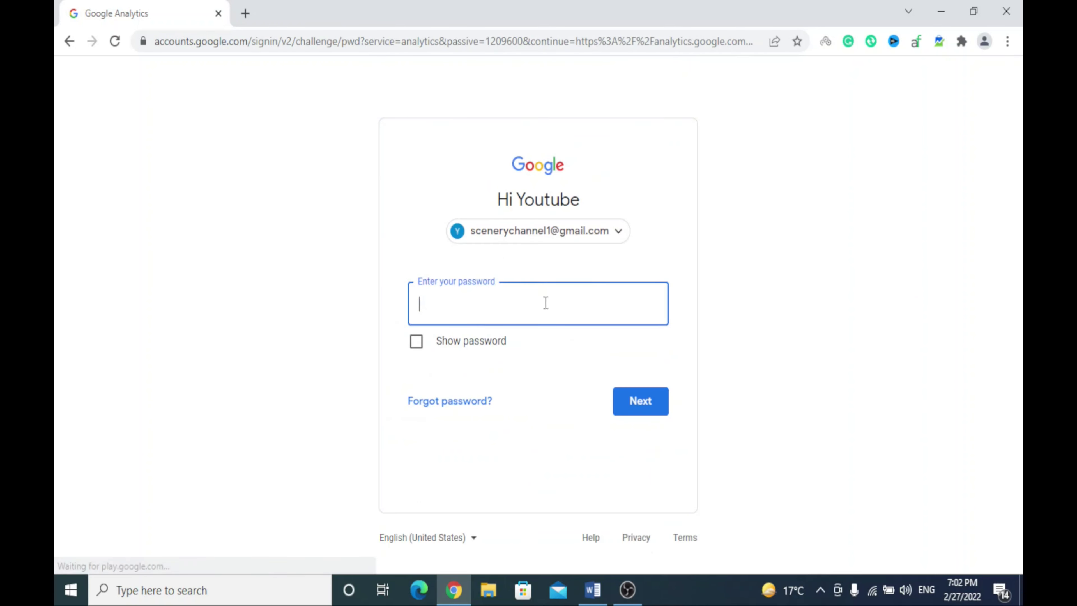
type("•••••")
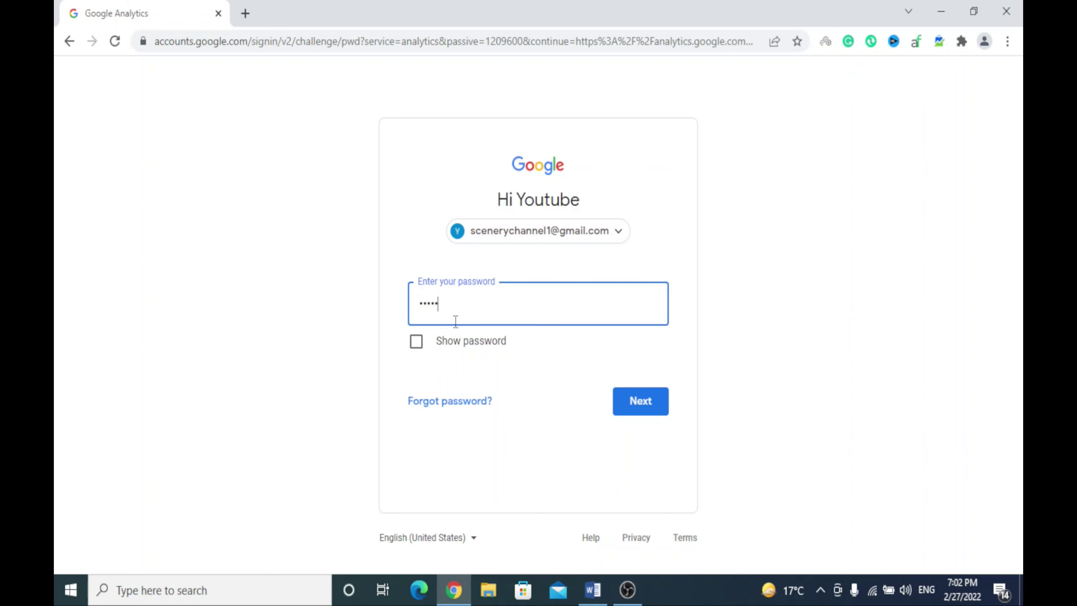
type("••••••••")
key("Return")
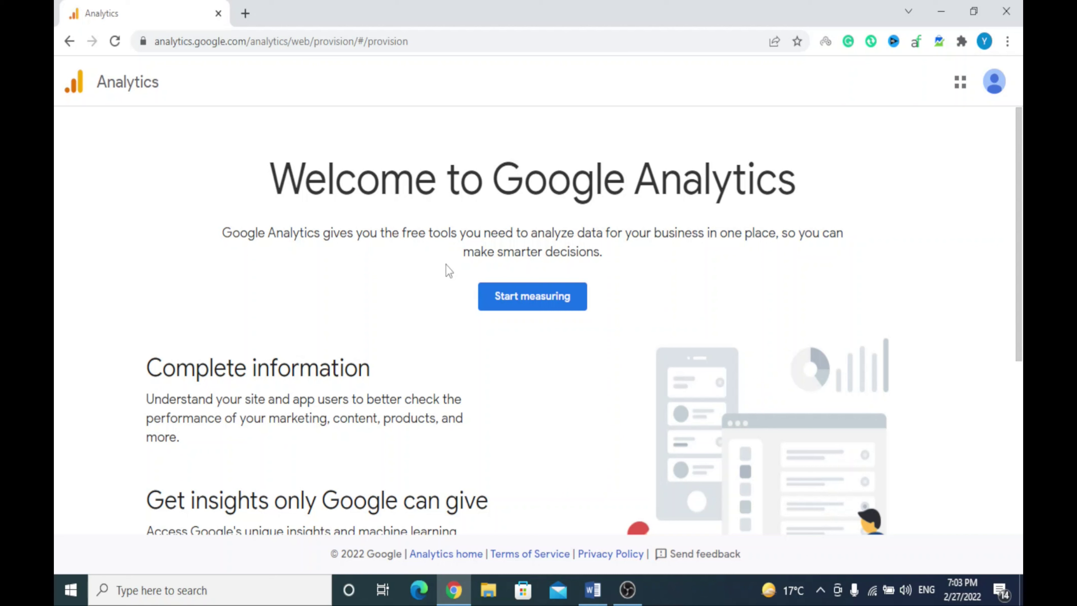
Start measuring and enter 'Test Web' as the new account name
left_click(516, 297)
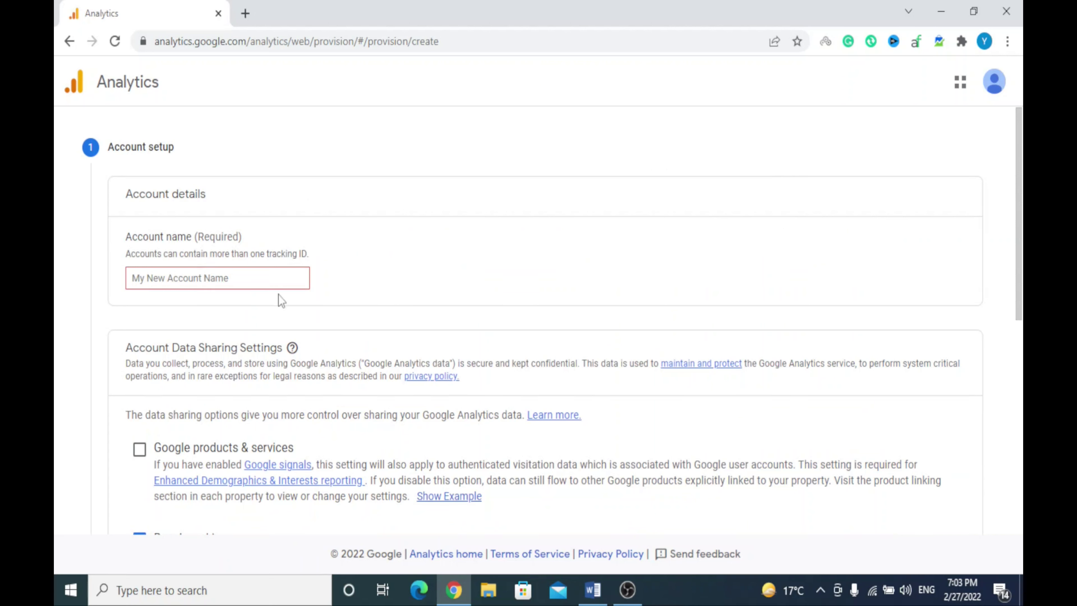
left_click(256, 276)
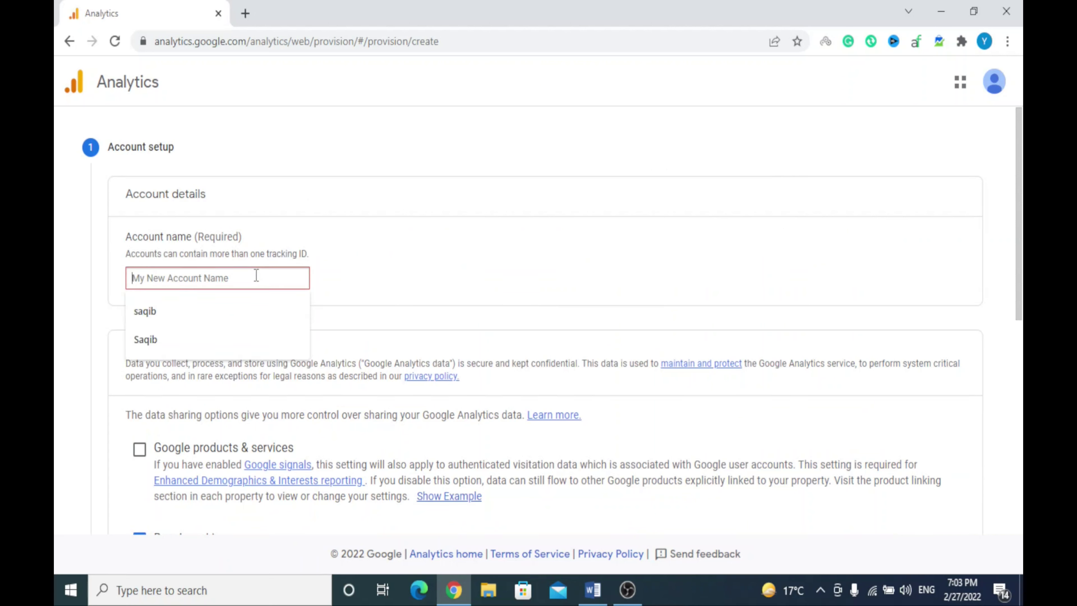
left_click(382, 261)
left_click(213, 283)
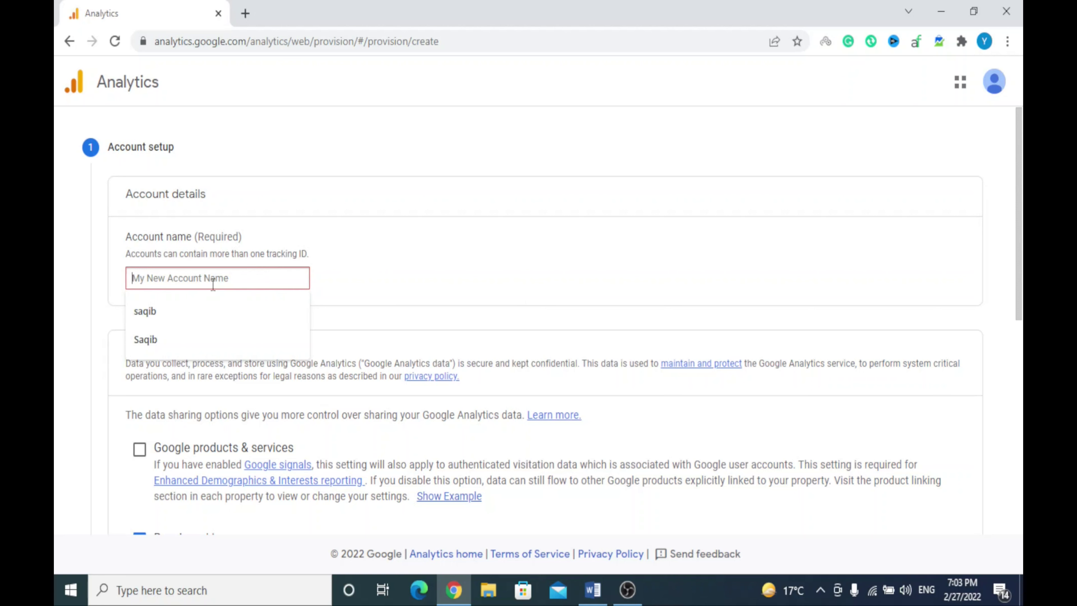
left_click(413, 266)
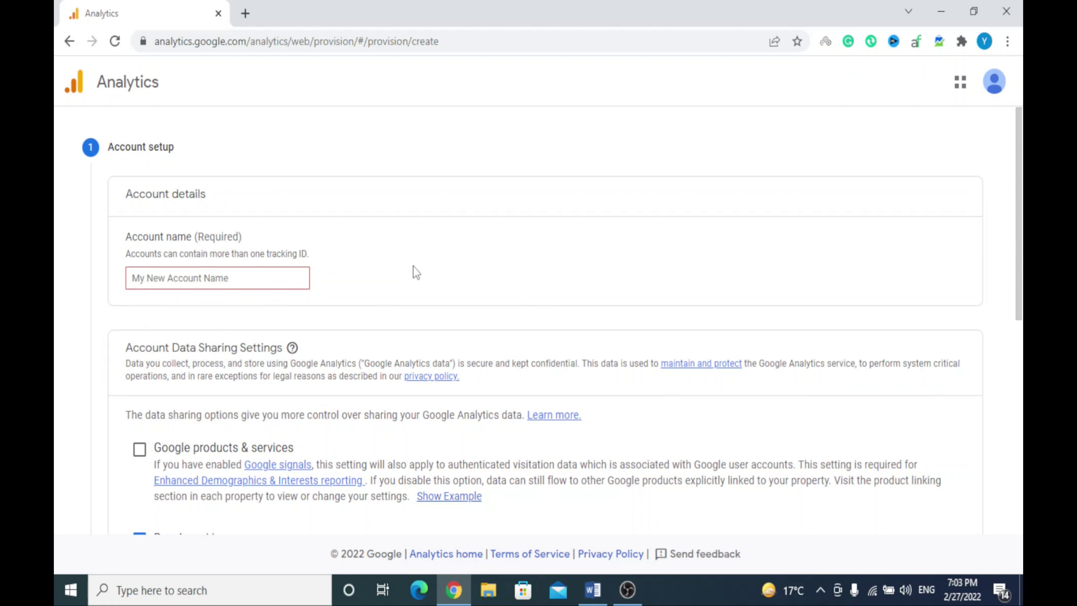
left_click(257, 278)
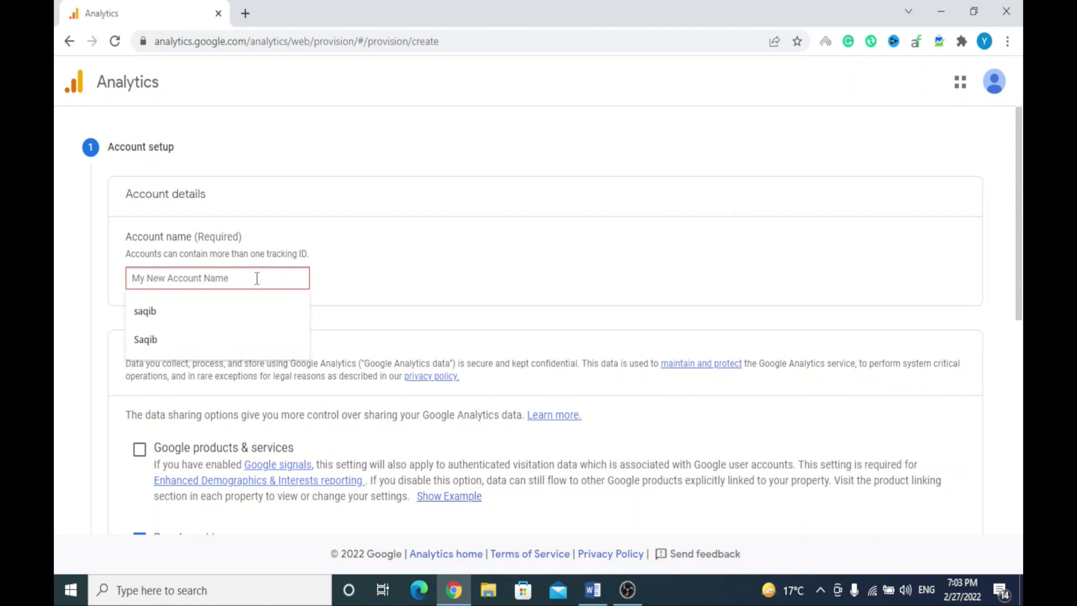
type("Te")
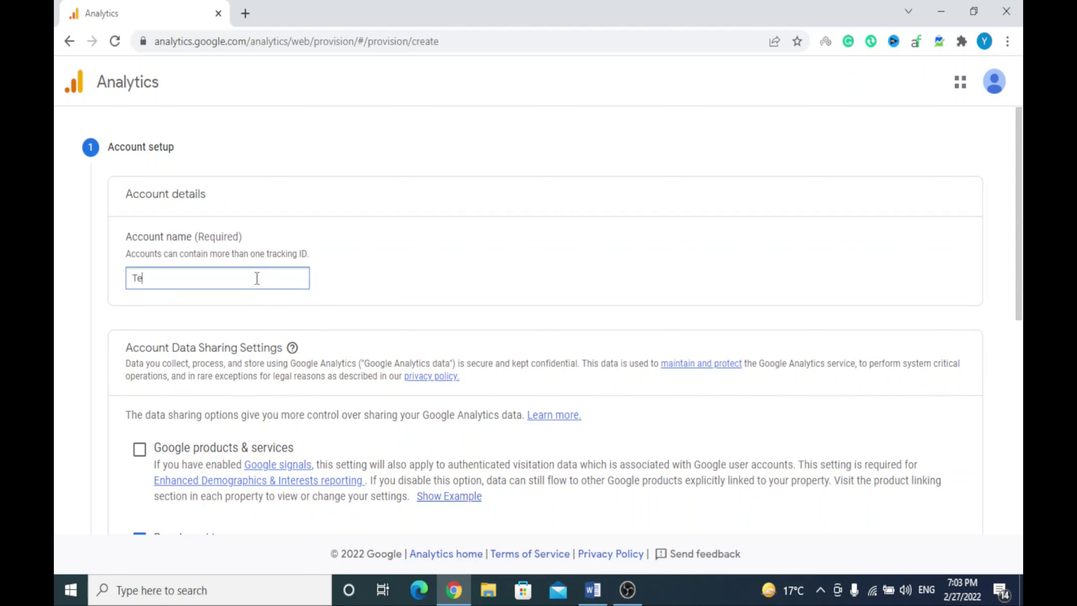
type("st Web")
Keep the default data sharing settings and continue to property setup
left_click(464, 294)
scroll(463, 294, "down", 3)
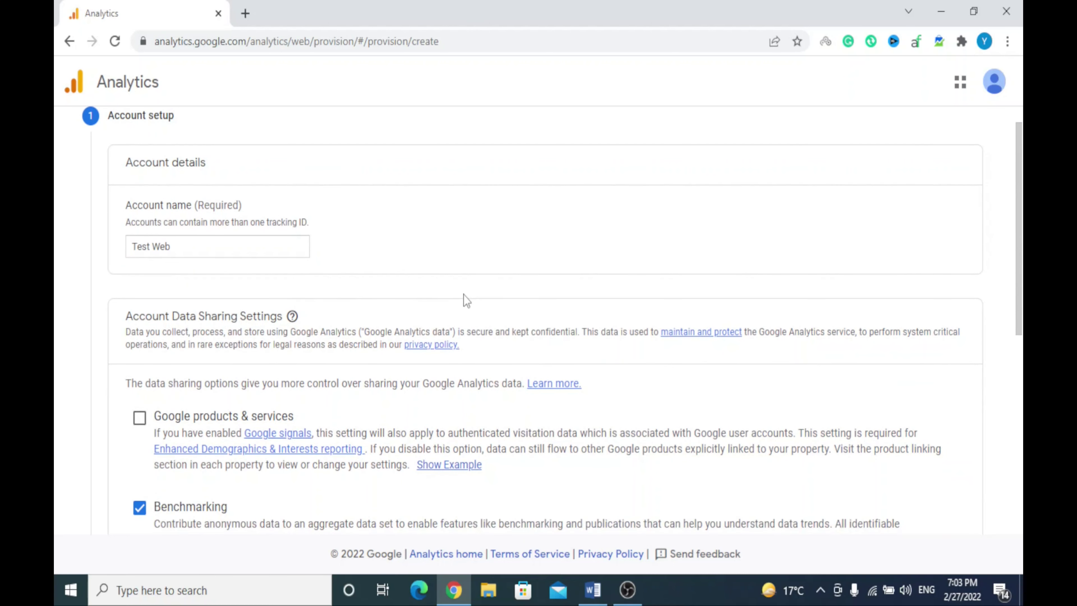
scroll(463, 295, "down", 5)
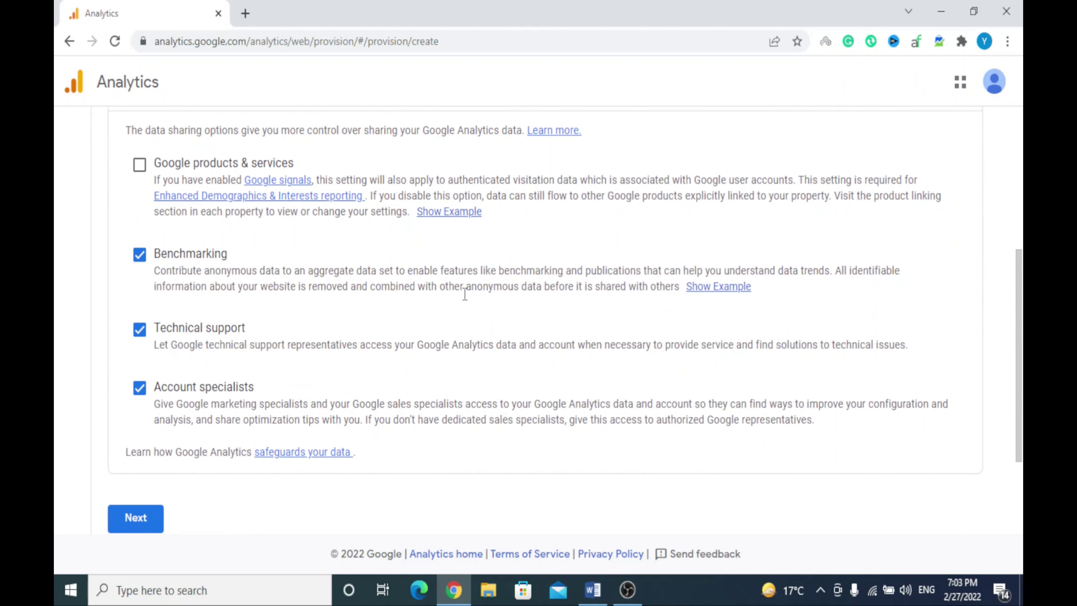
scroll(463, 295, "up", 1)
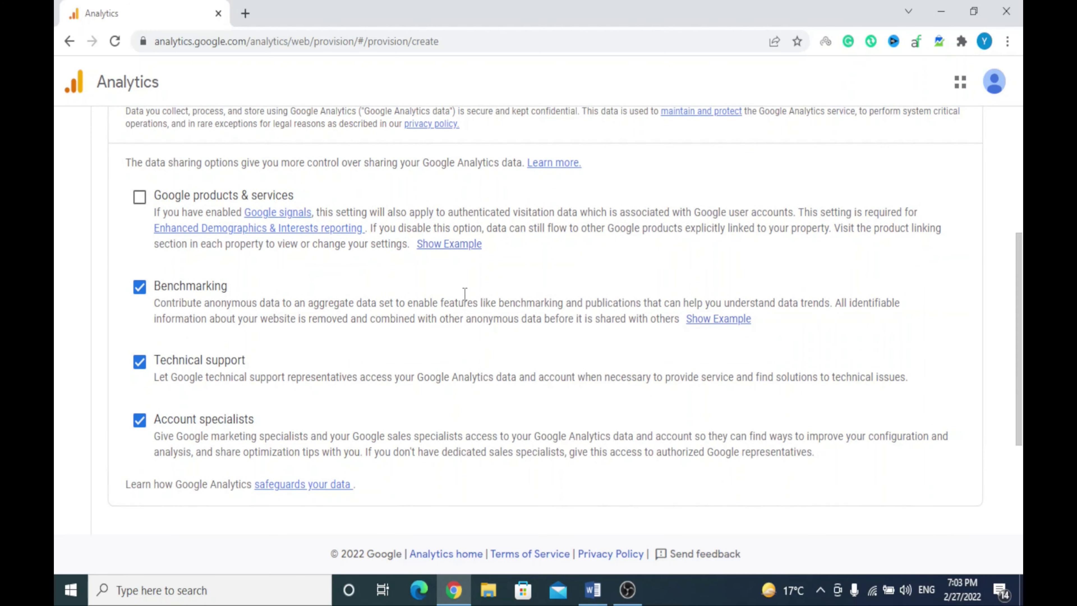
scroll(464, 292, "down", 4)
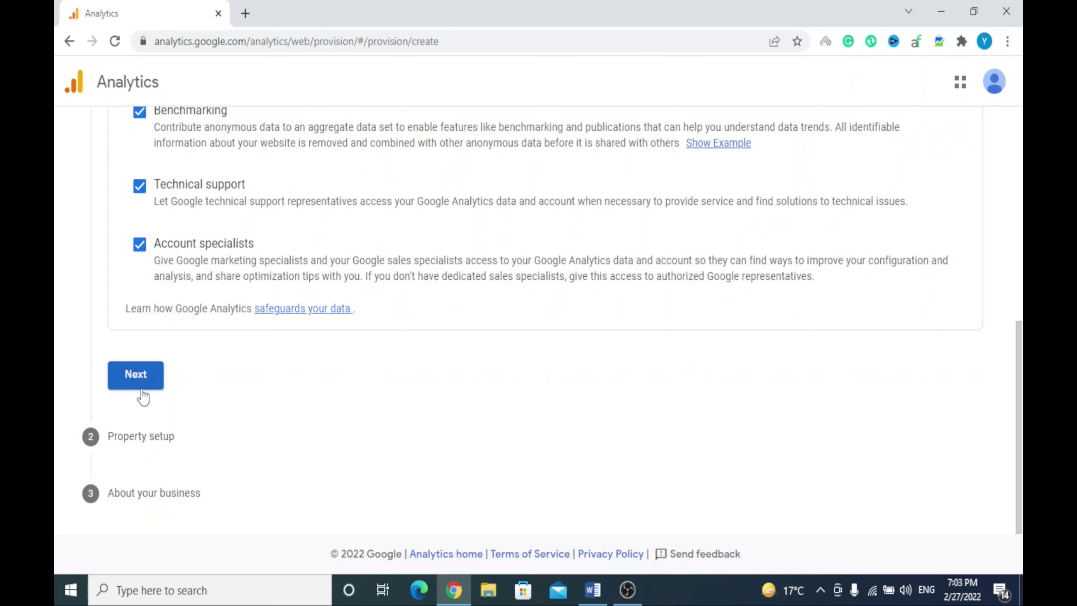
left_click(134, 378)
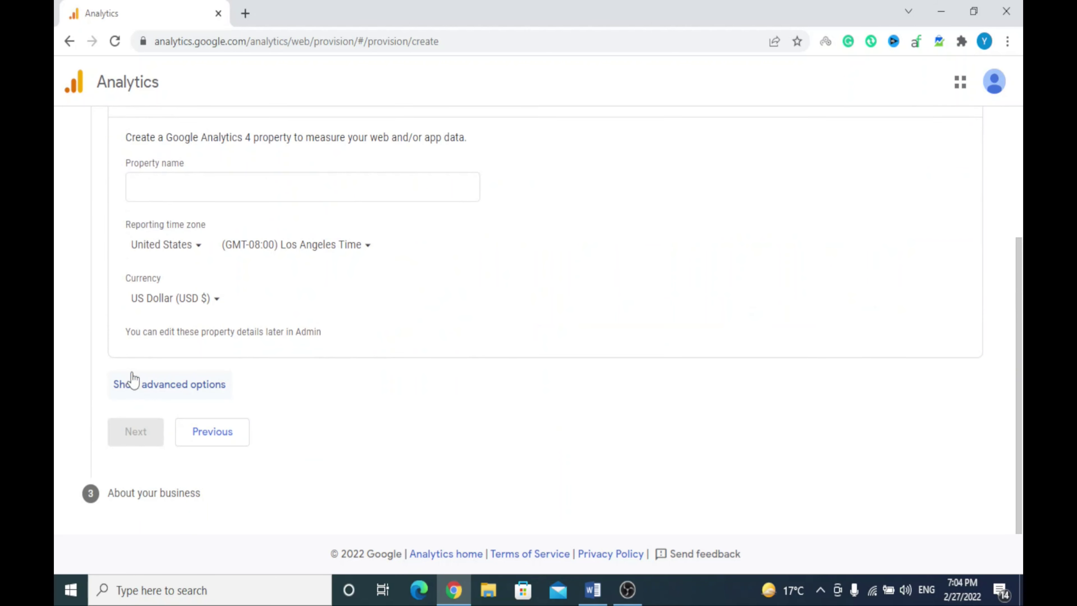
Name the property 'Test Web', keeping Los Angeles time zone and US Dollar currency
scroll(367, 321, "up", 3)
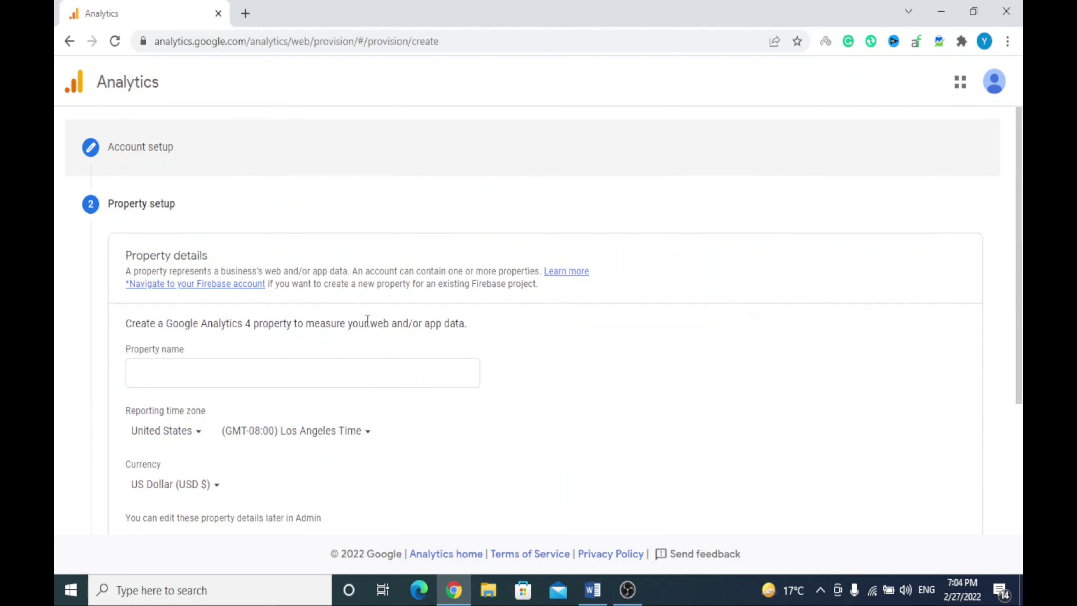
left_click(249, 365)
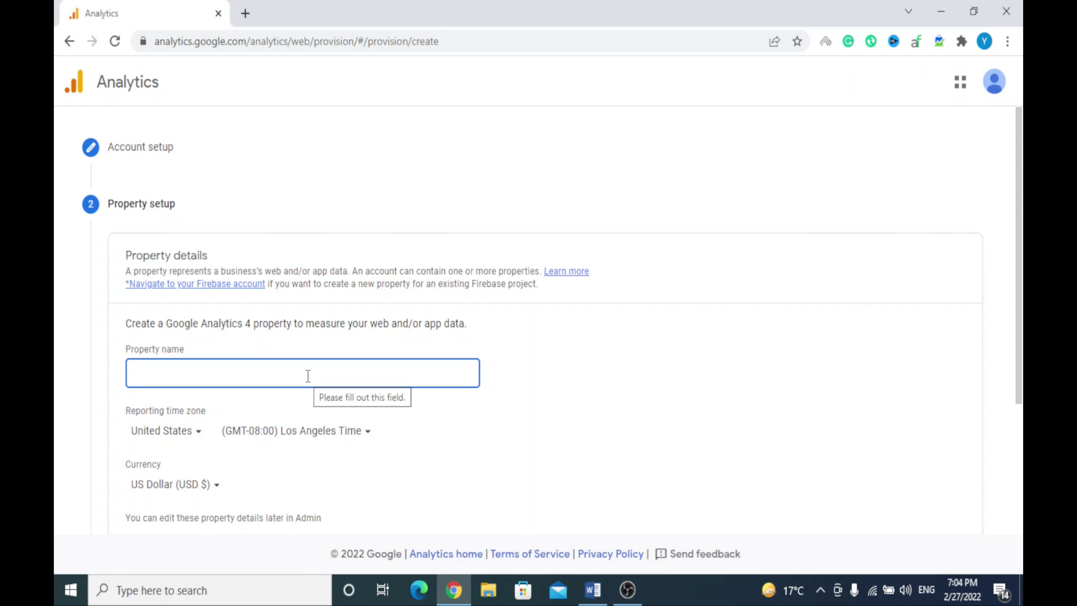
type("Testy")
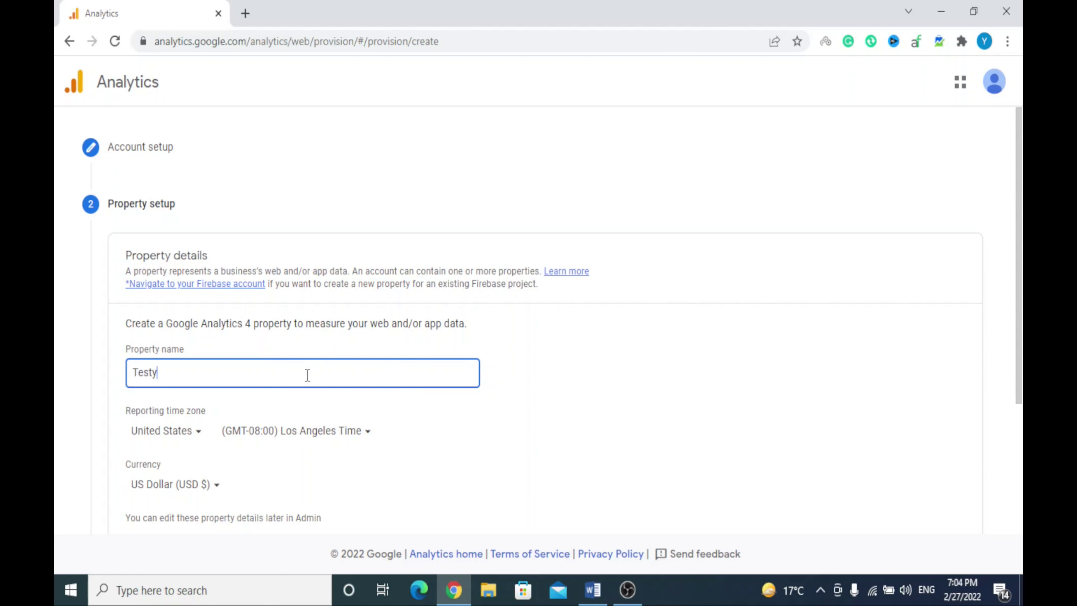
key("BackSpace")
type("Web")
left_click(534, 429)
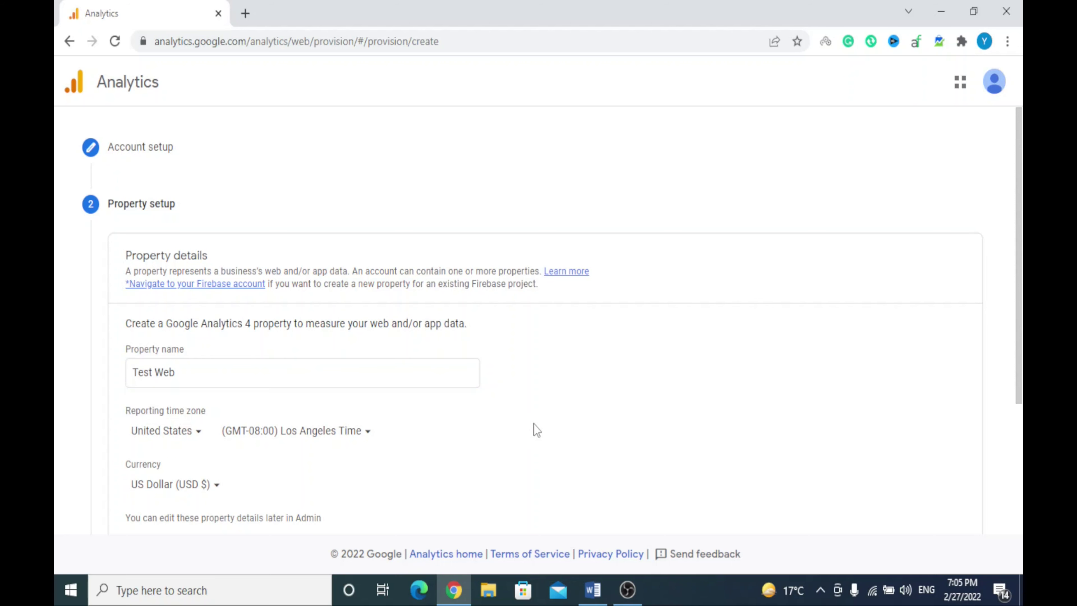
scroll(535, 430, "down", 1)
scroll(537, 430, "down", 3)
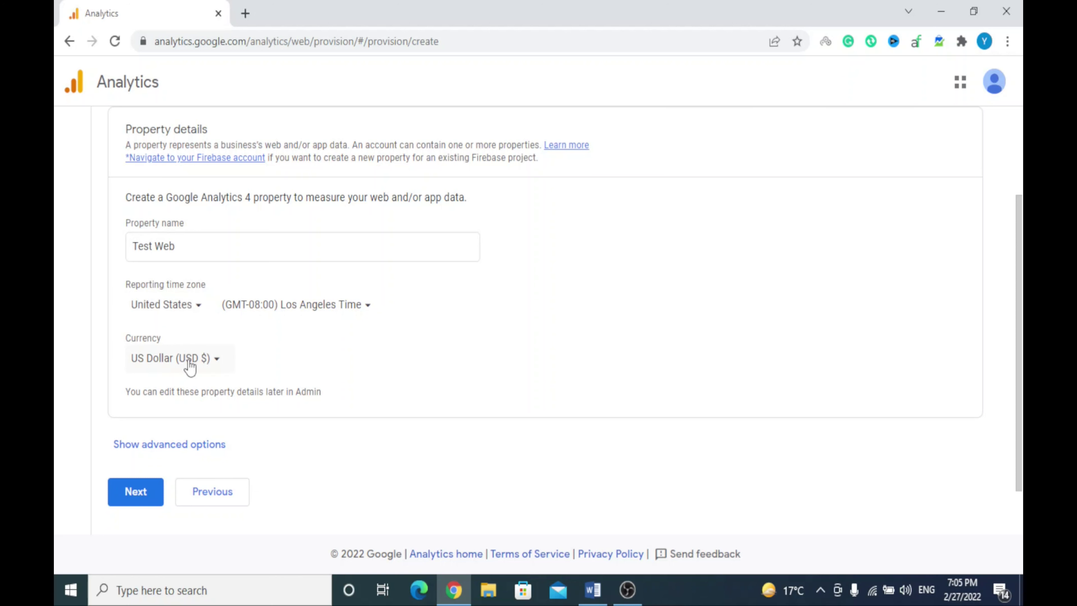
Set industry category to Travel and business size to Small (1 to 10 employees)
left_click(143, 494)
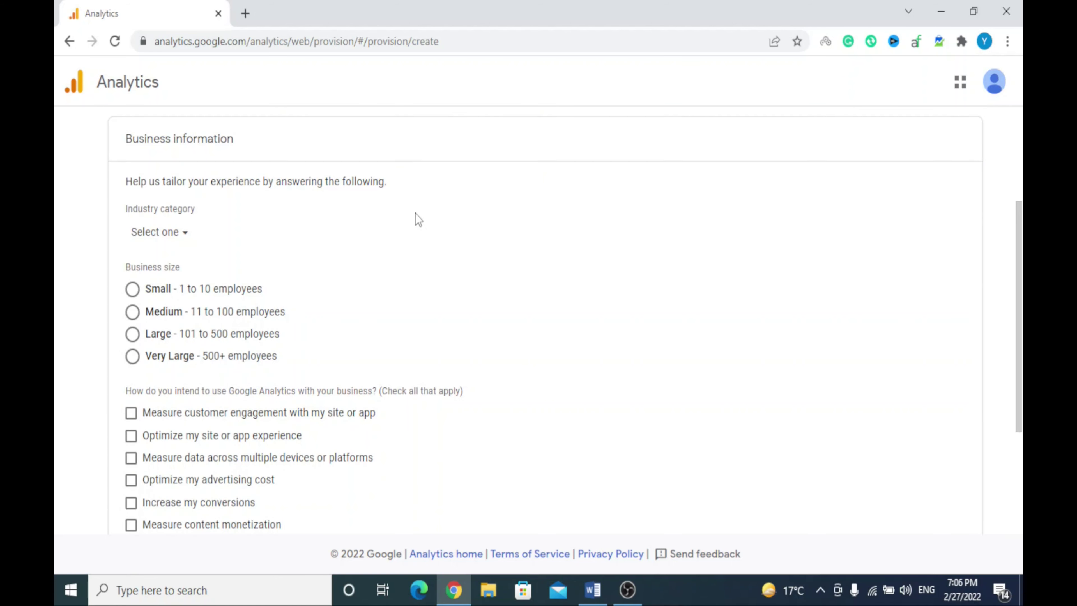
left_click(181, 242)
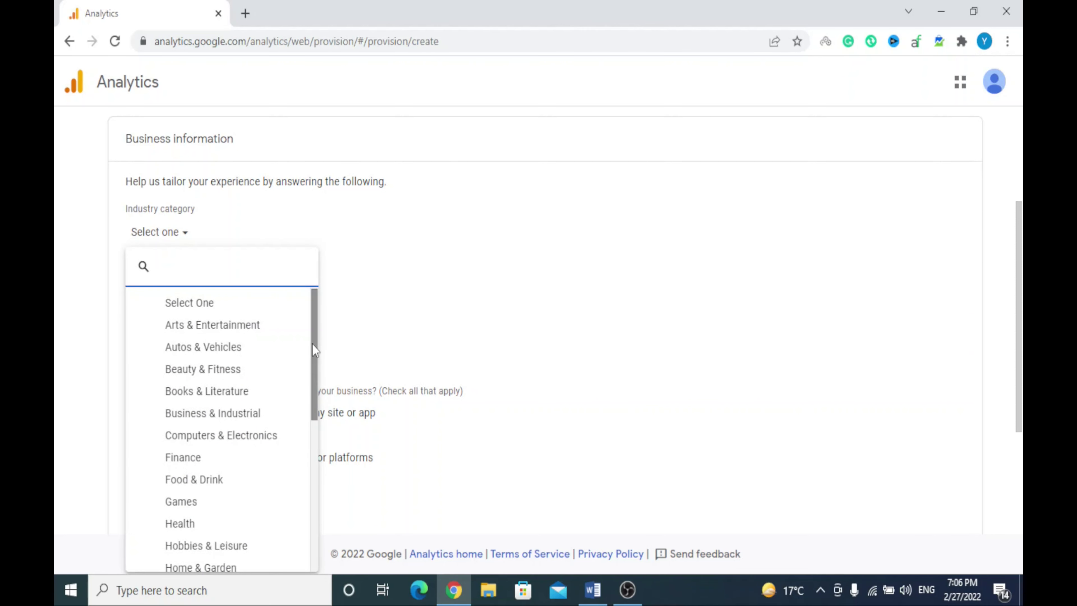
left_click_drag(313, 345, 314, 505)
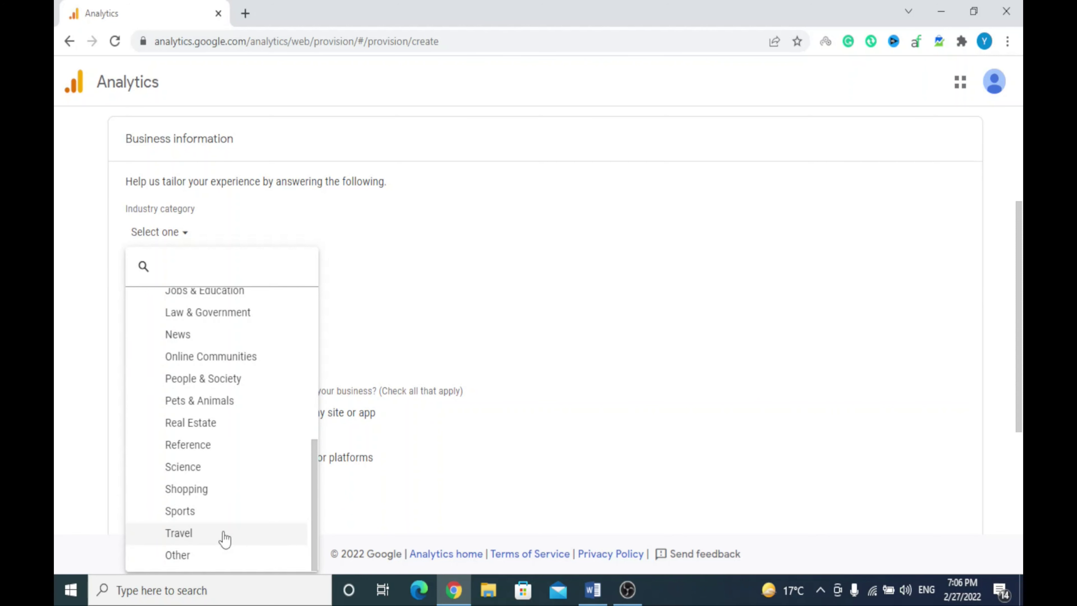
left_click(225, 538)
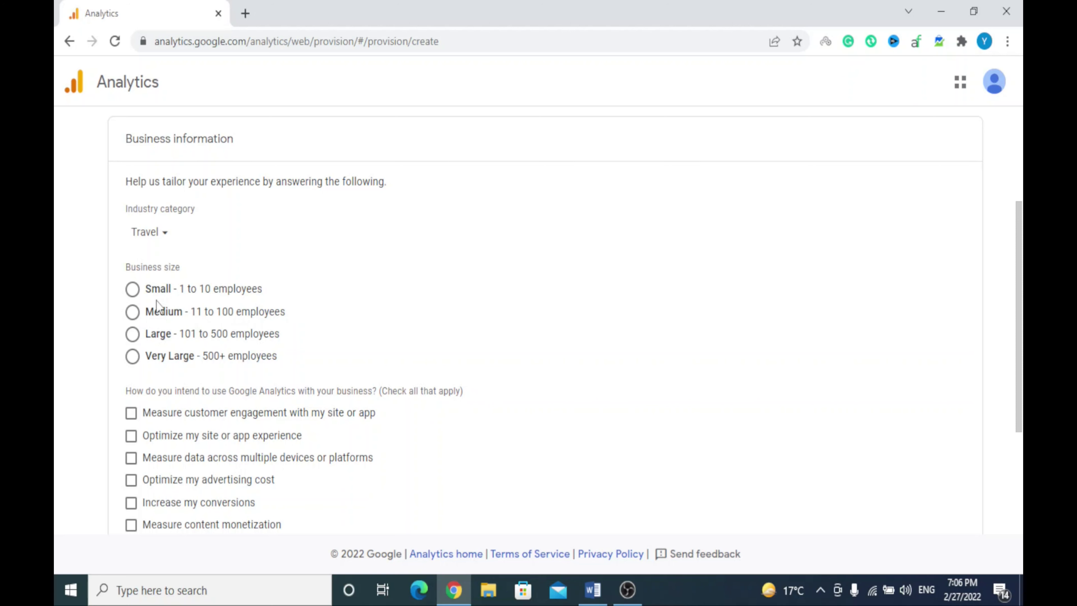
left_click(133, 289)
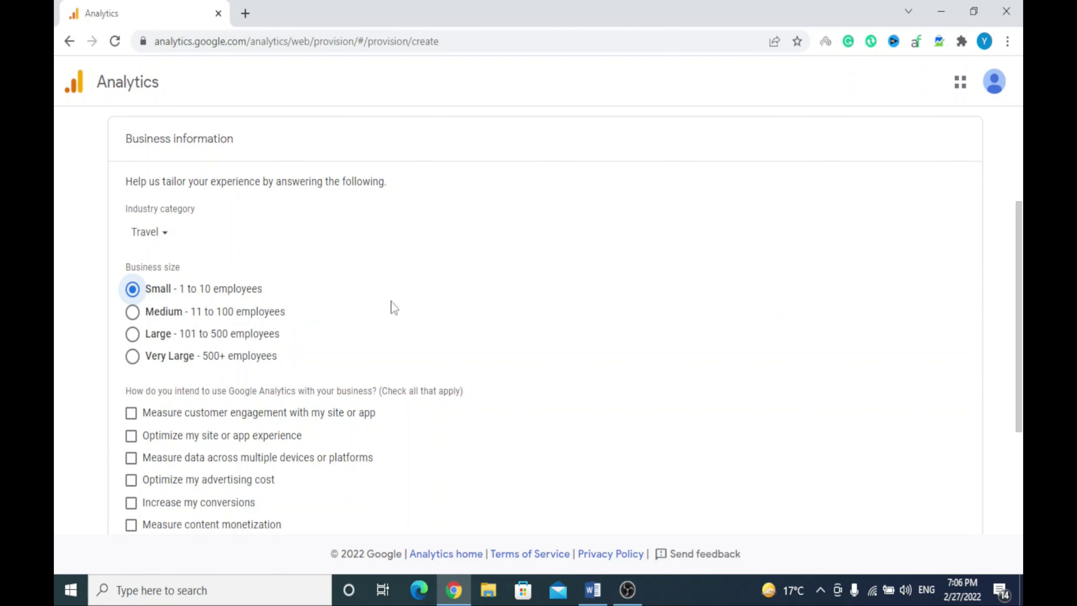
scroll(394, 308, "down", 4)
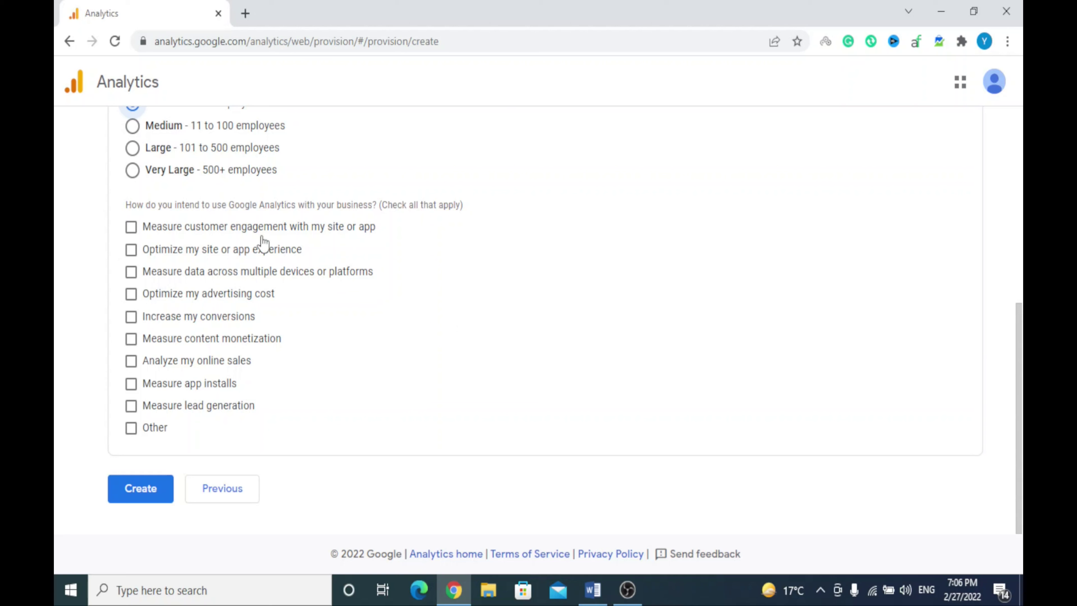
Tick engagement, experience, cross-device, ad cost, conversions, monetization, sales and leads, then create
left_click(131, 228)
left_click(131, 253)
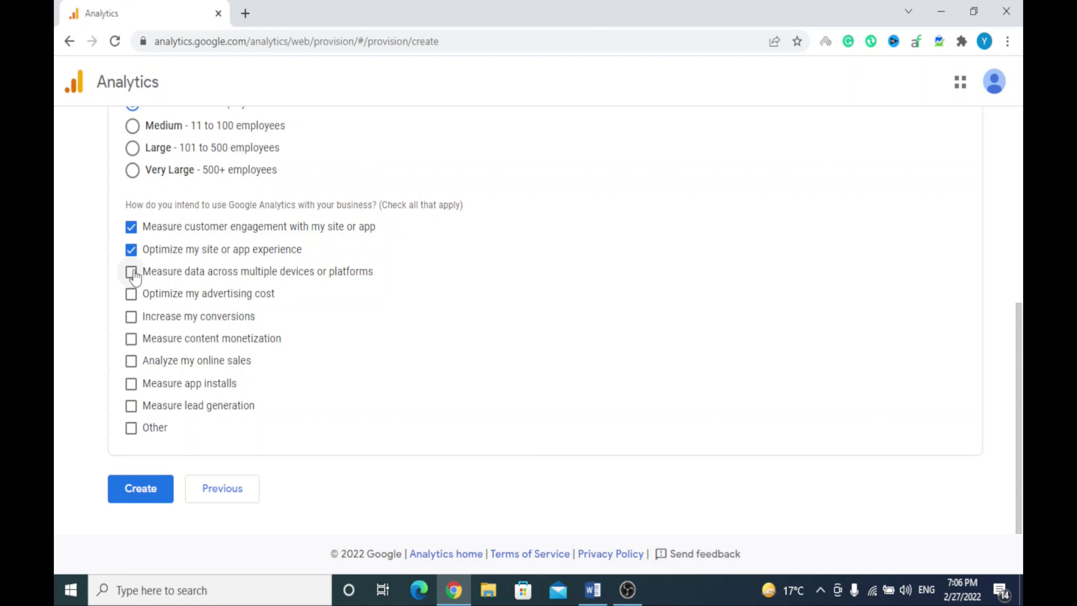
left_click(132, 274)
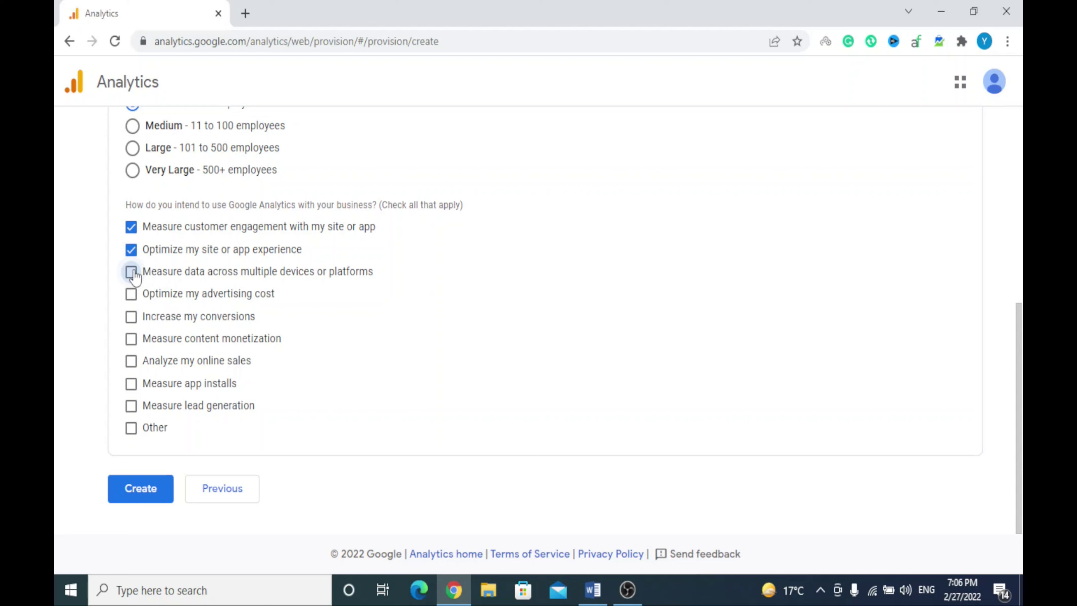
left_click(131, 297)
left_click(135, 318)
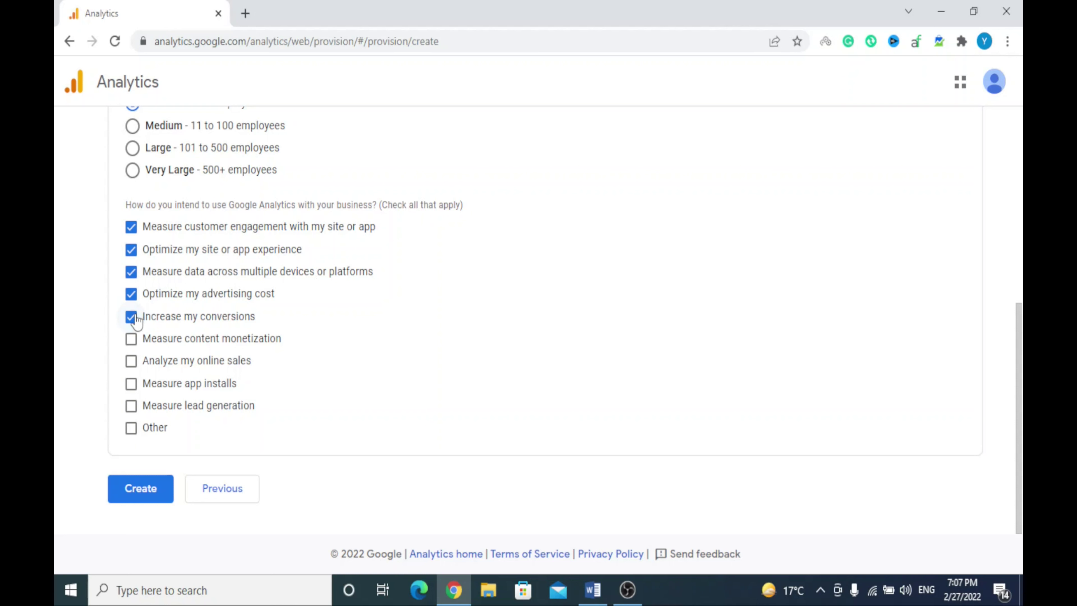
left_click(134, 344)
left_click(131, 366)
left_click(132, 406)
left_click(150, 500)
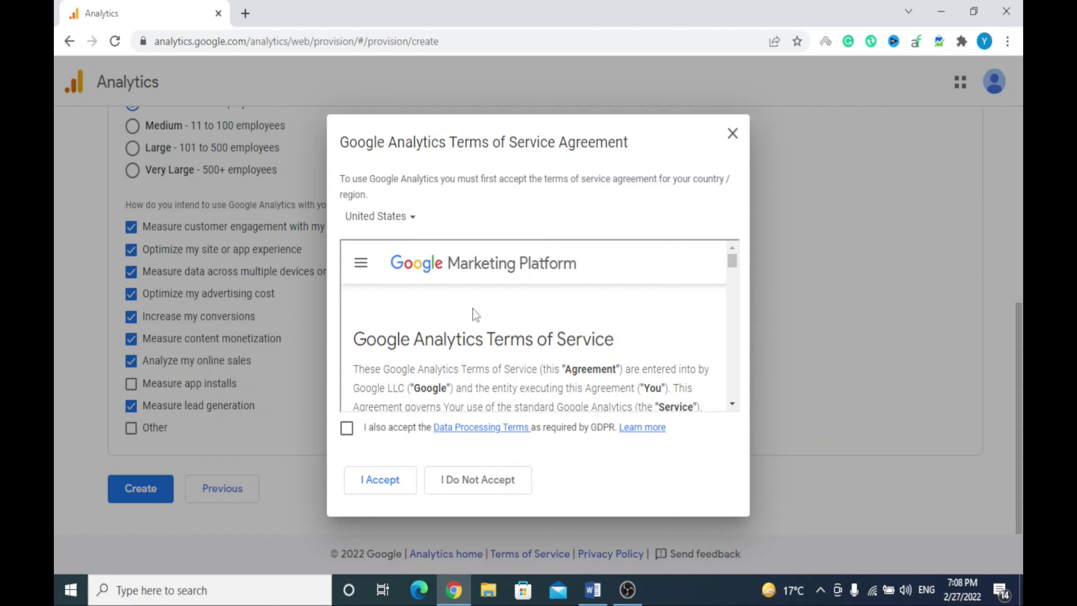
Accept the Terms of Service along with the GDPR Data Processing Terms
left_click(349, 433)
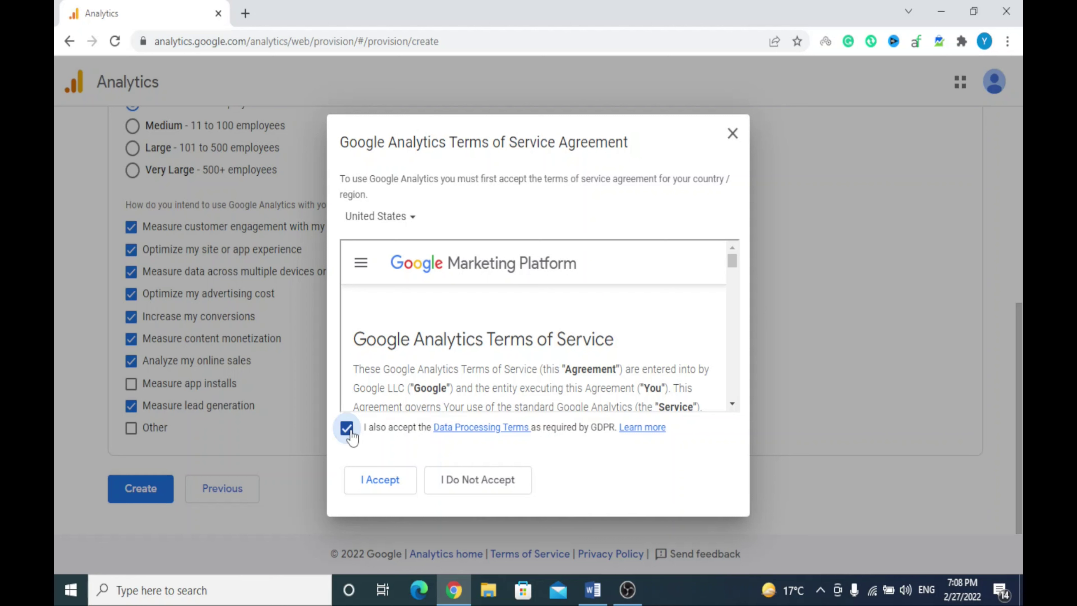
left_click(390, 484)
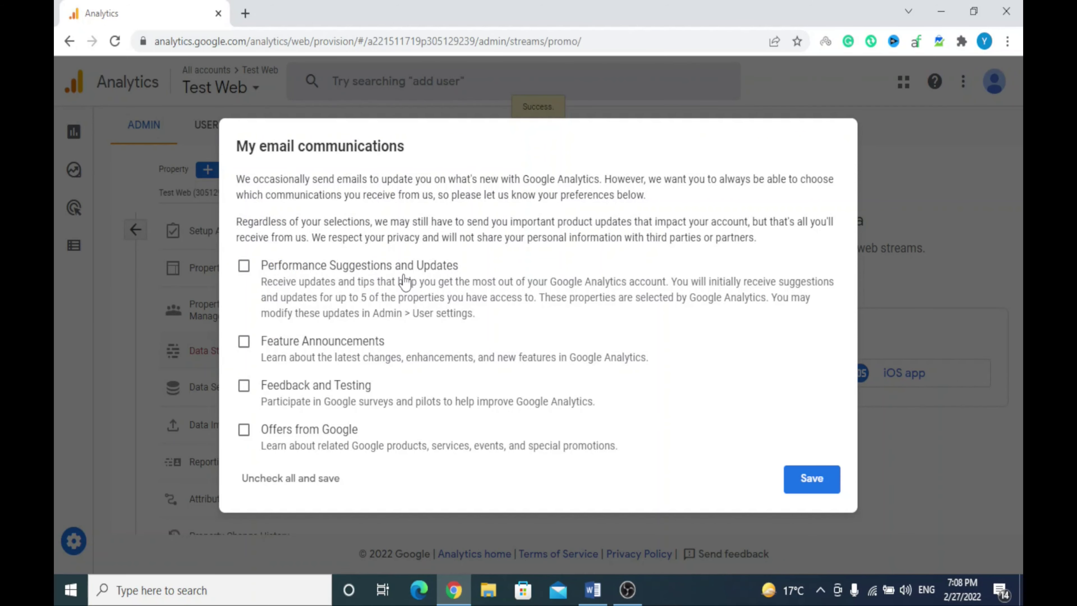
Opt in to performance suggestions, feature announcements, feedback/testing and Google offers, then save
left_click(329, 268)
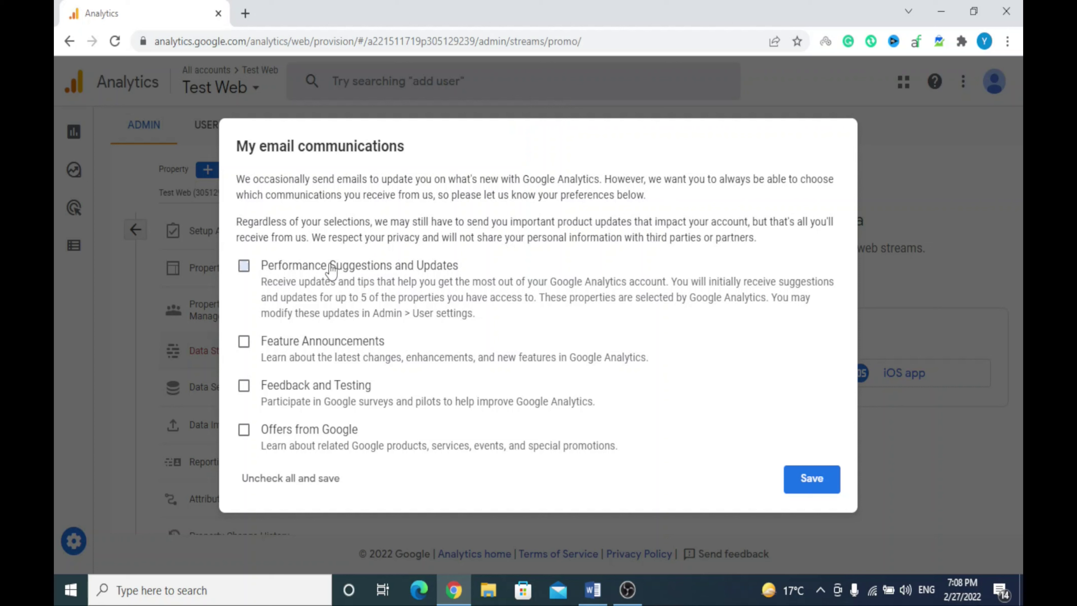
left_click(267, 344)
left_click(268, 387)
left_click(286, 437)
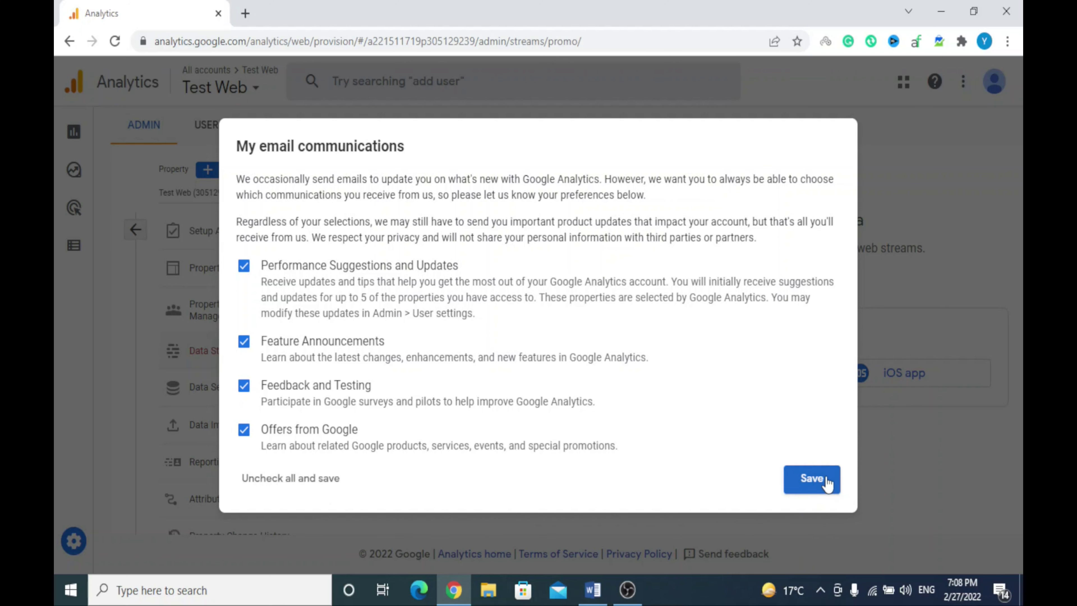
left_click(813, 479)
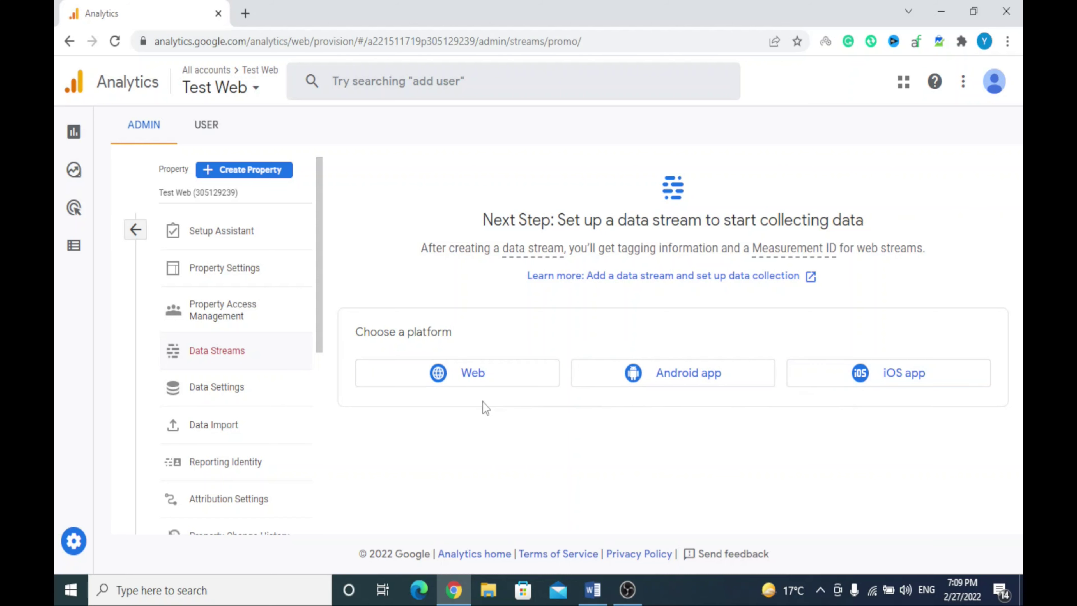
Choose a Web stream and paste the site address copied from the WordPress tab
left_click(462, 376)
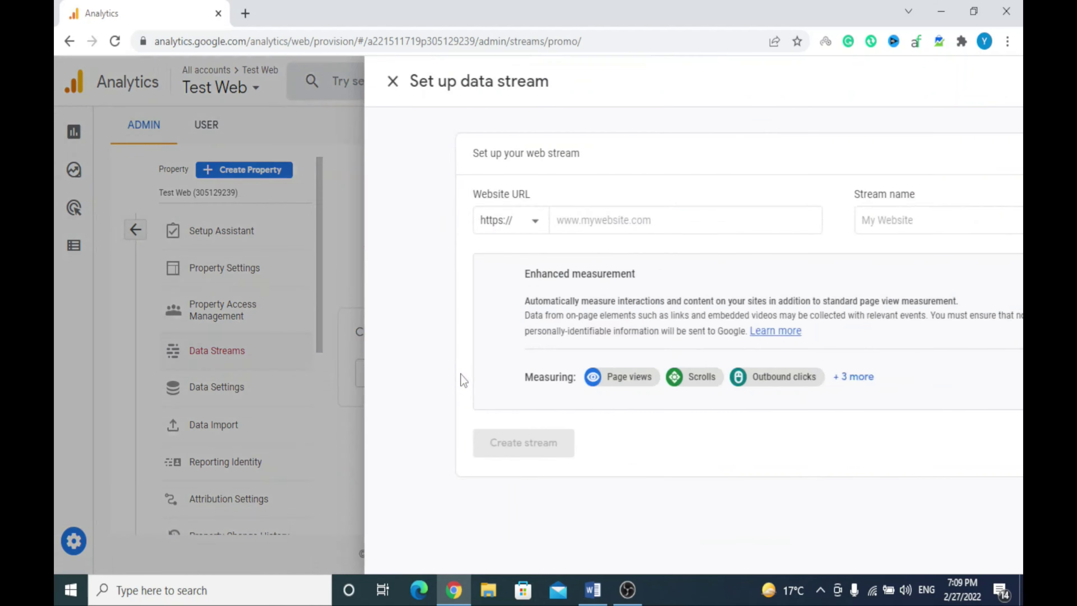
left_click(421, 216)
left_click(420, 216)
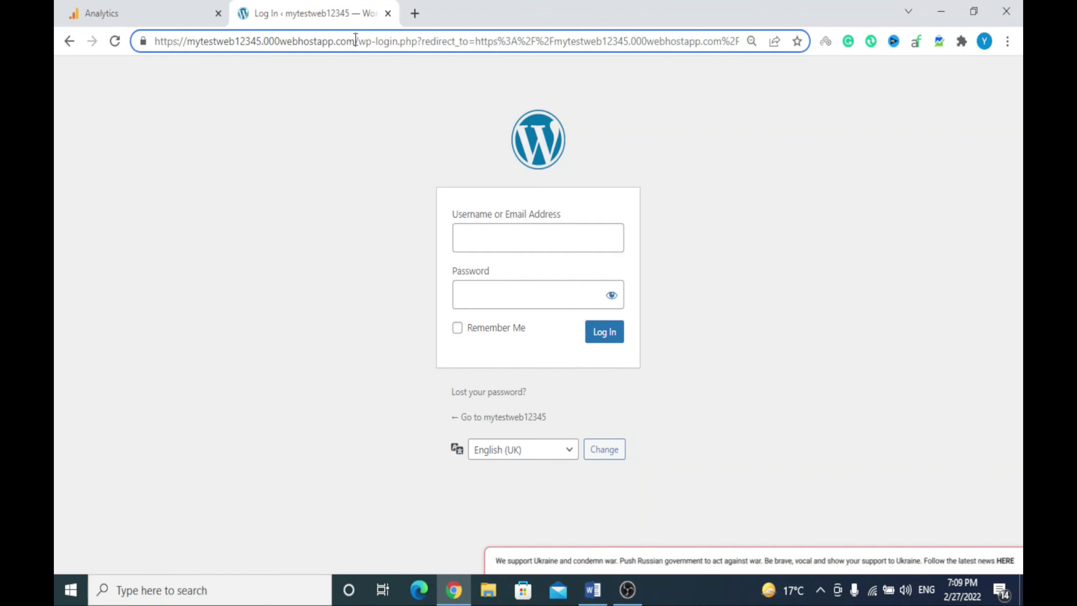
left_click_drag(356, 38, 148, 33)
key("ctrl+c")
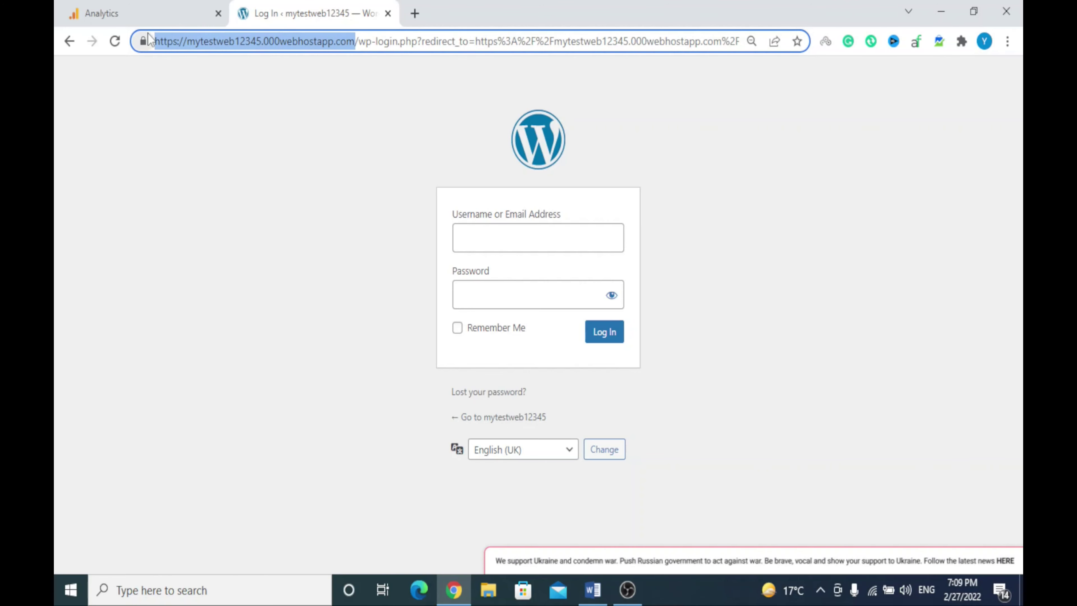
left_click(140, 11)
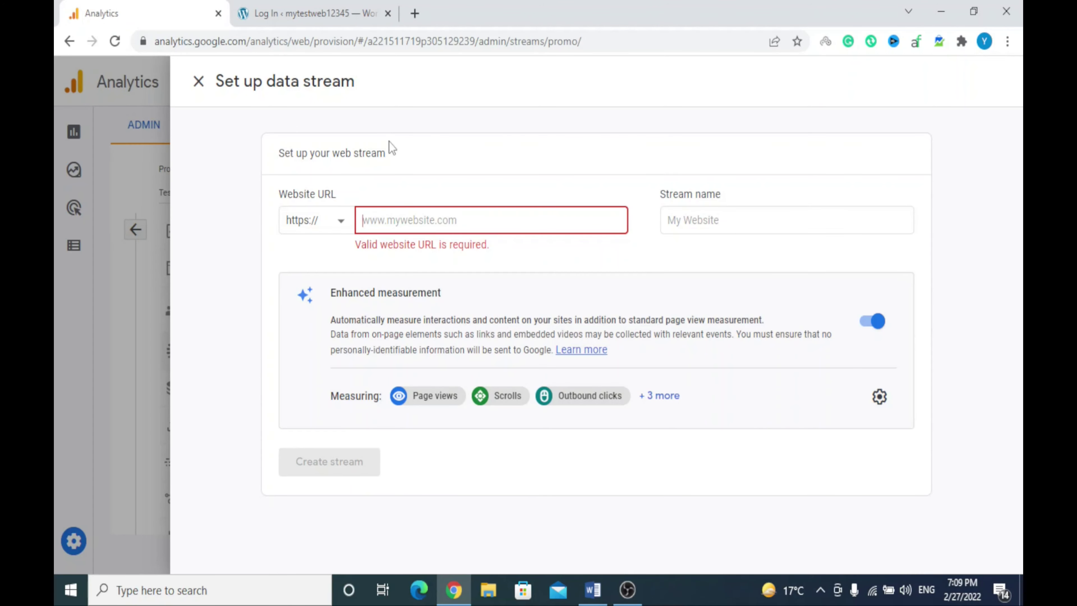
left_click(431, 225)
key("ctrl+v")
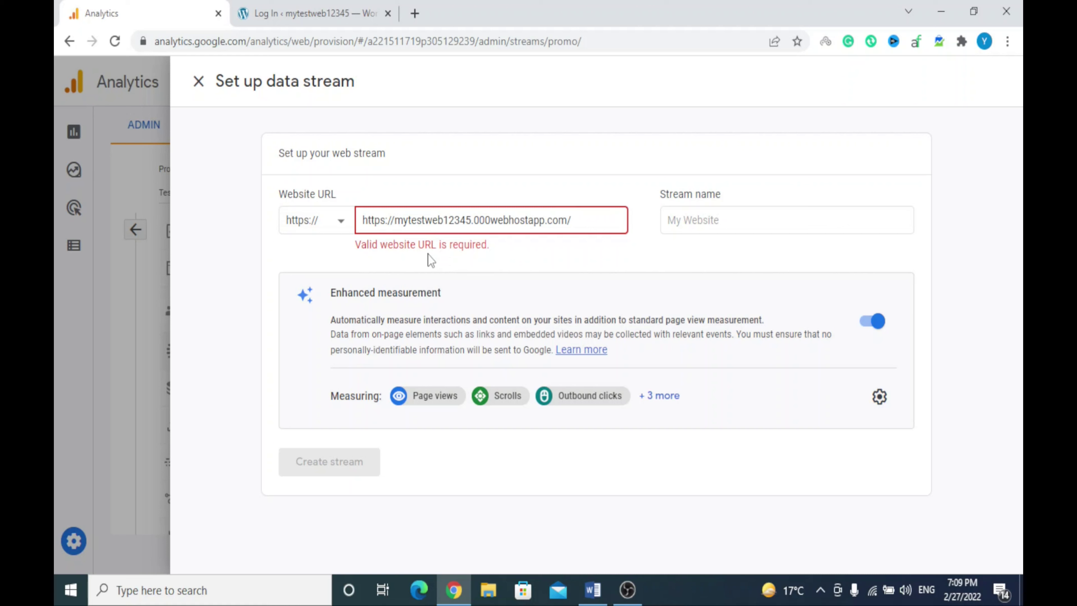
left_click_drag(395, 222, 358, 226)
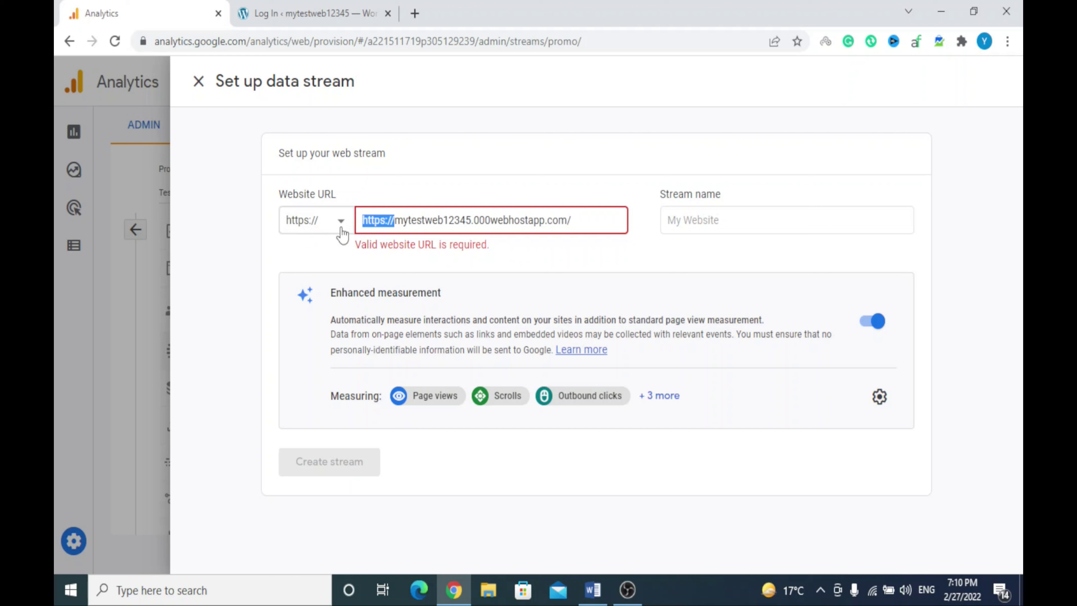
left_click(331, 231)
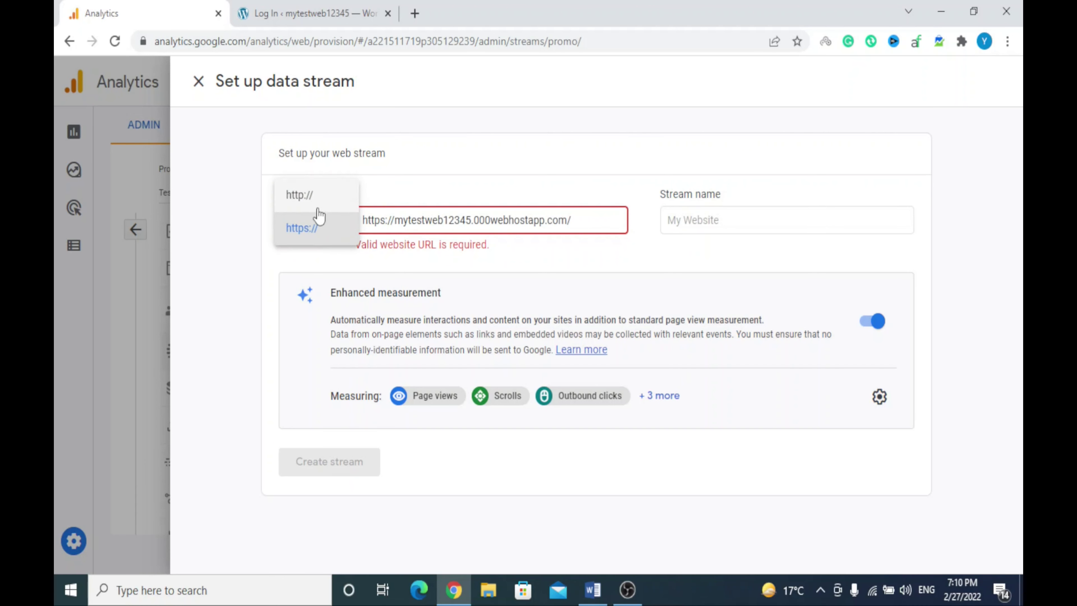
left_click(396, 191)
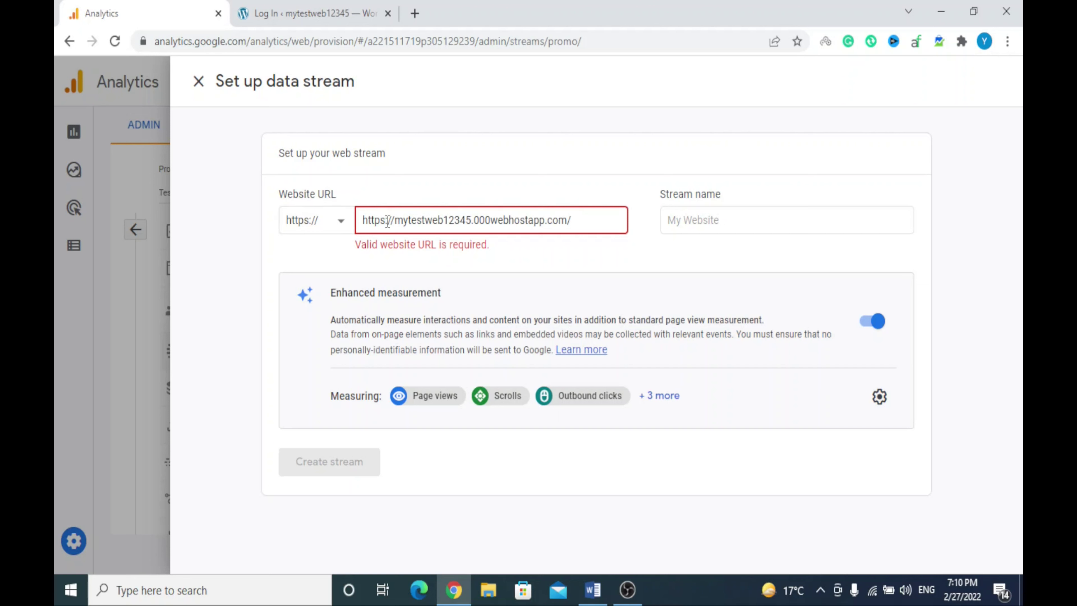
left_click_drag(394, 222, 358, 227)
key("BackSpace")
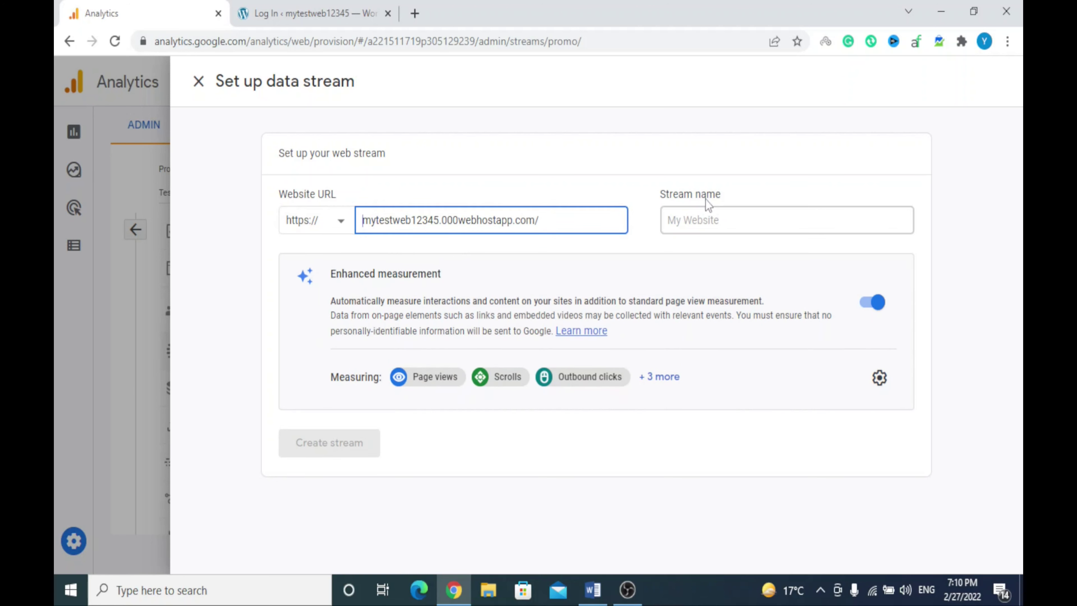
left_click(695, 220)
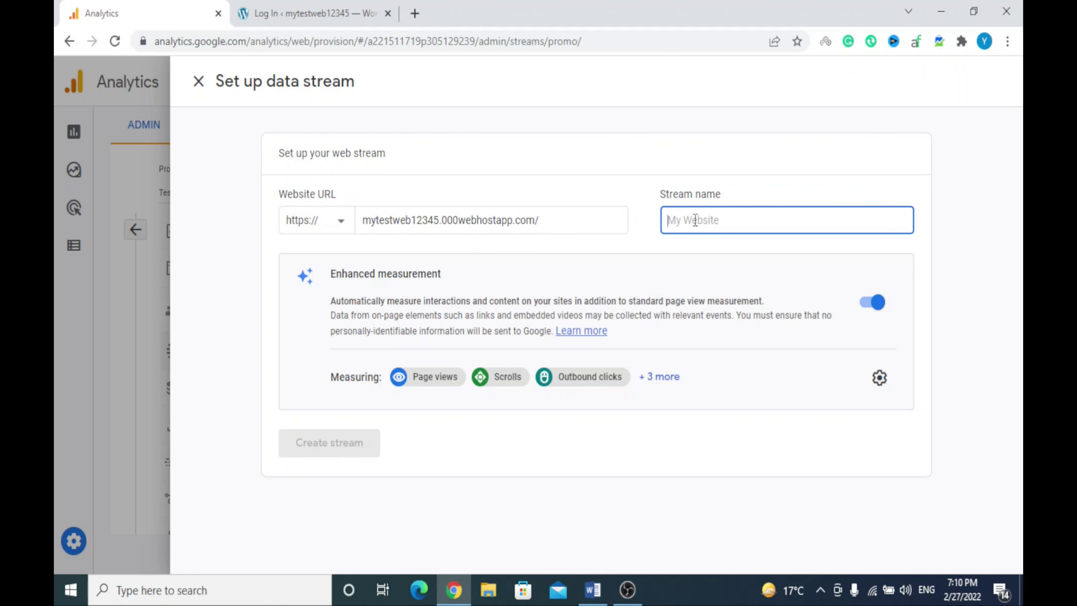
type("Test ")
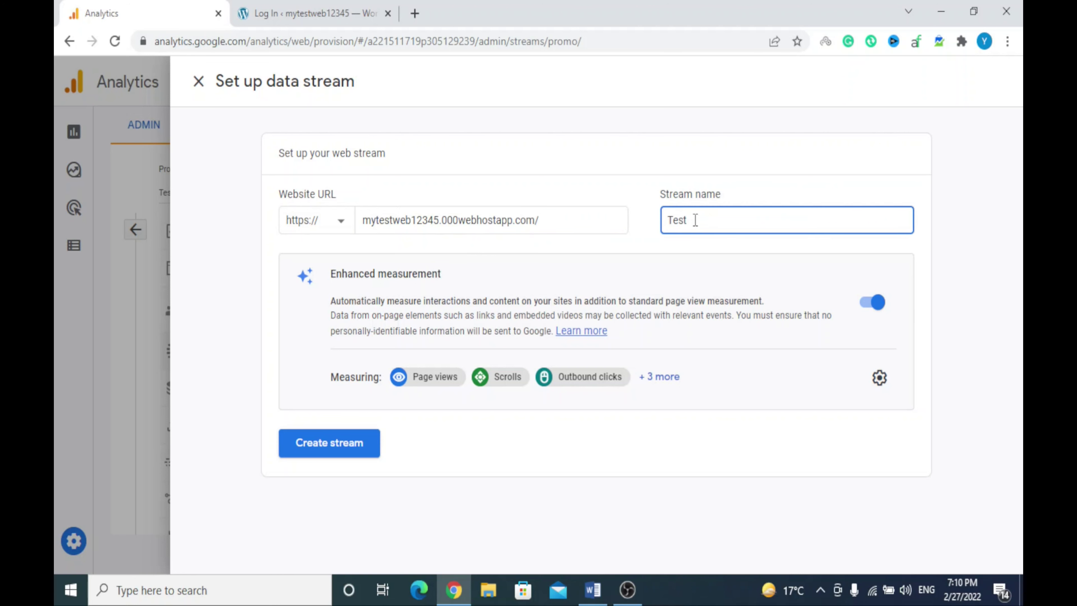
type("Web")
Create the Test Web web stream and dismiss the Measurement ID explanation
left_click(337, 445)
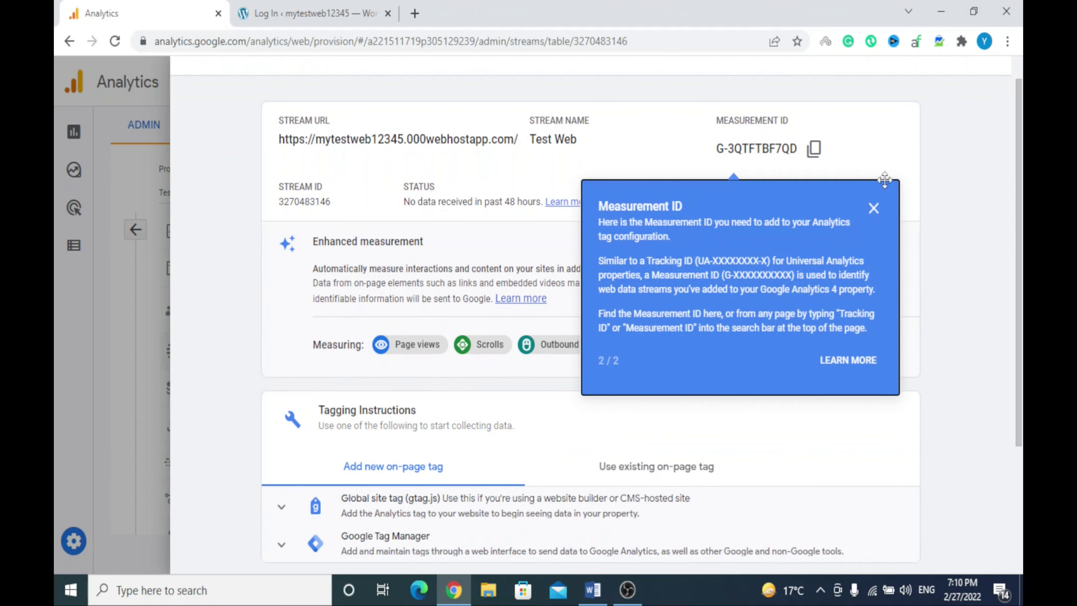
left_click(874, 209)
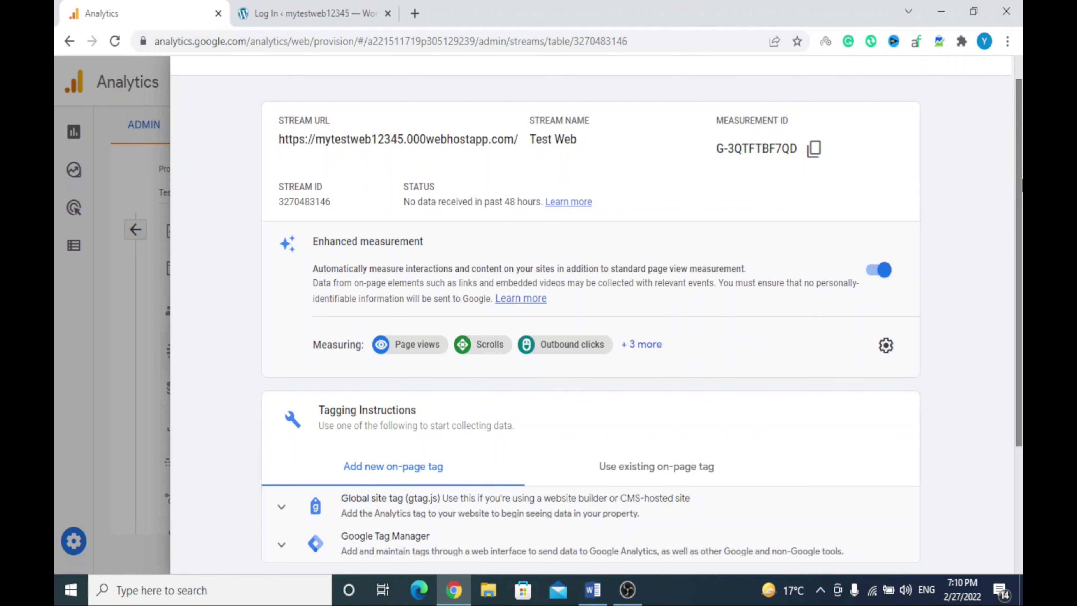
left_click_drag(1019, 208, 1020, 335)
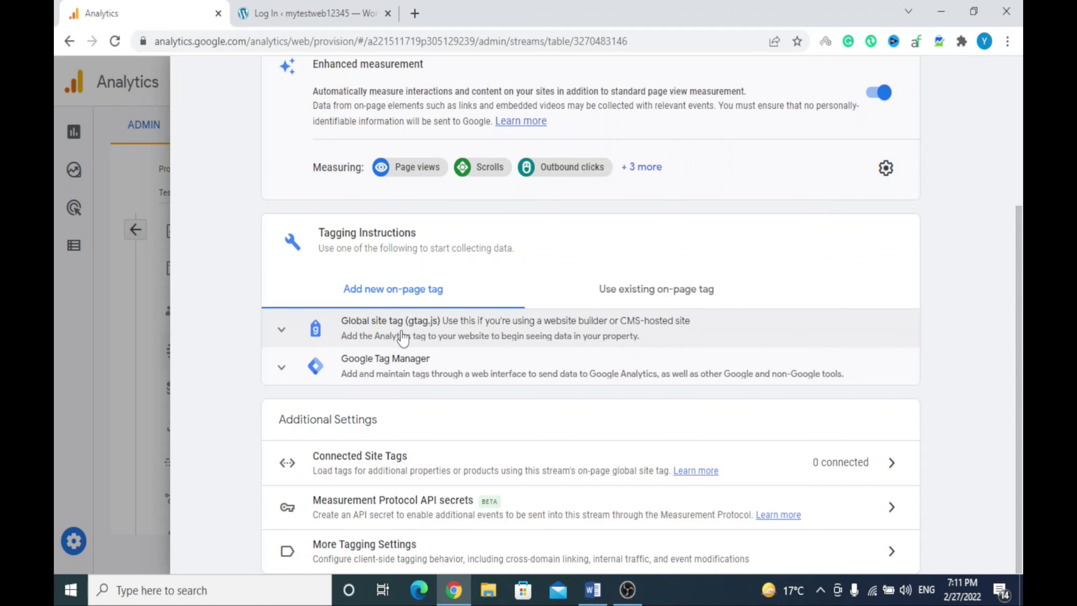
Copy the stream's full Global site tag (gtag.js) code and go to the WordPress login page
left_click(403, 339)
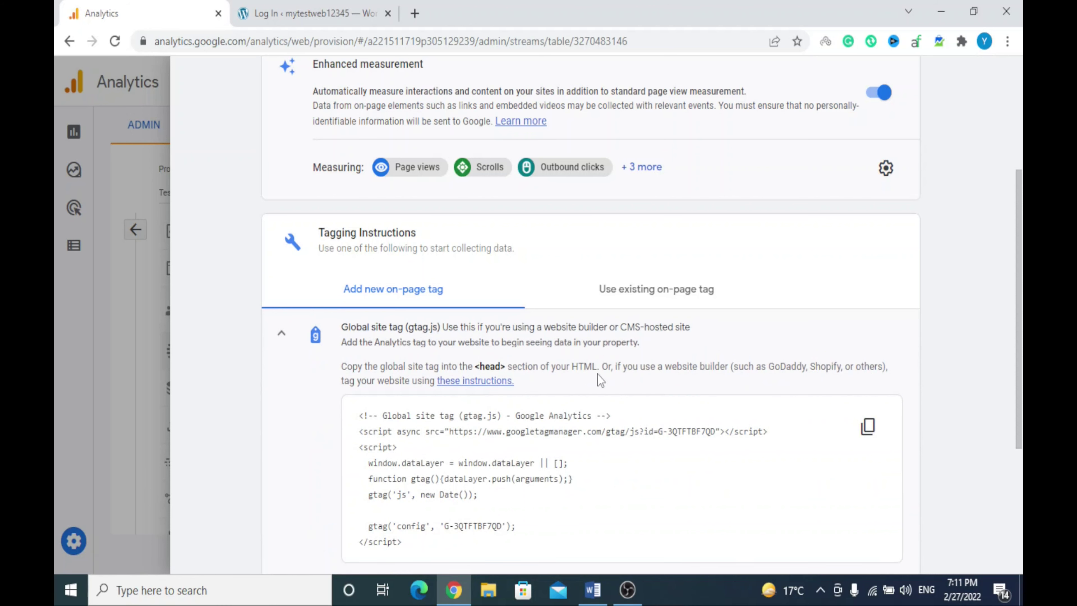
scroll(580, 363, "down", 5)
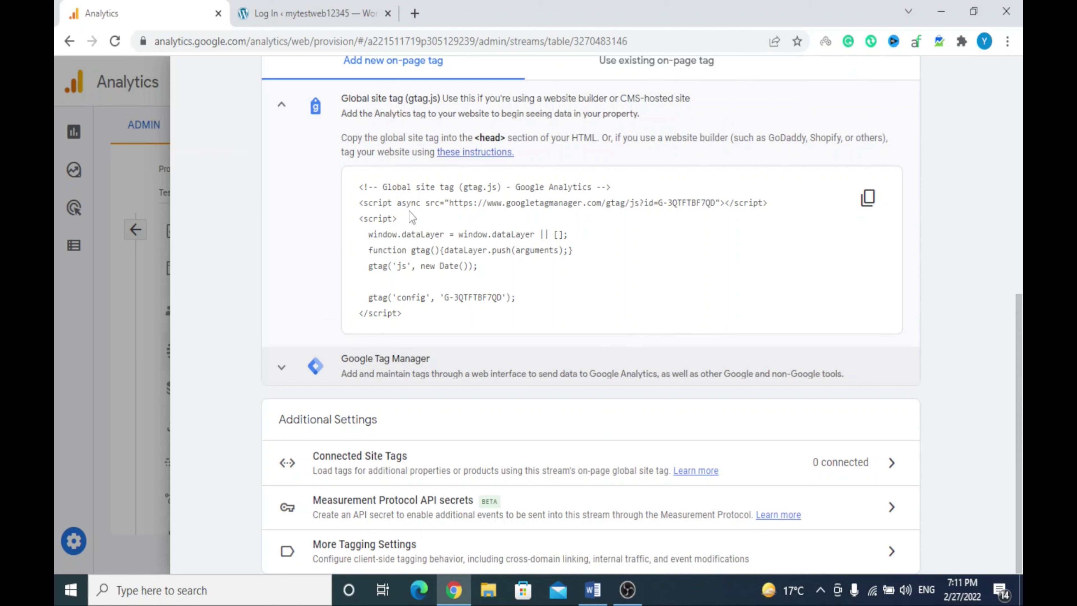
left_click_drag(358, 189, 485, 268)
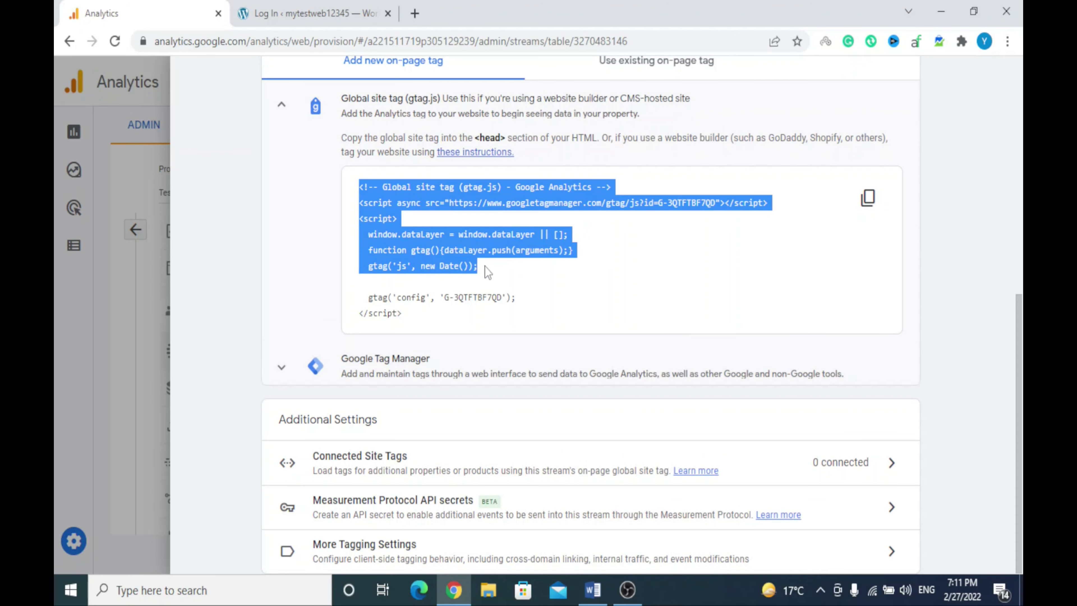
left_click(708, 250)
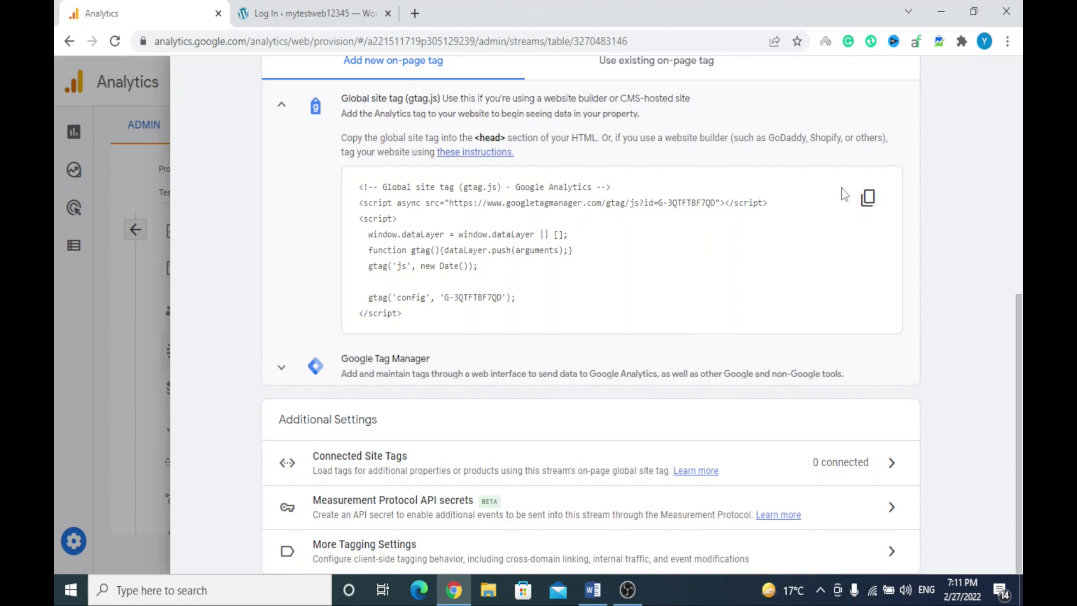
left_click(876, 210)
left_click(358, 6)
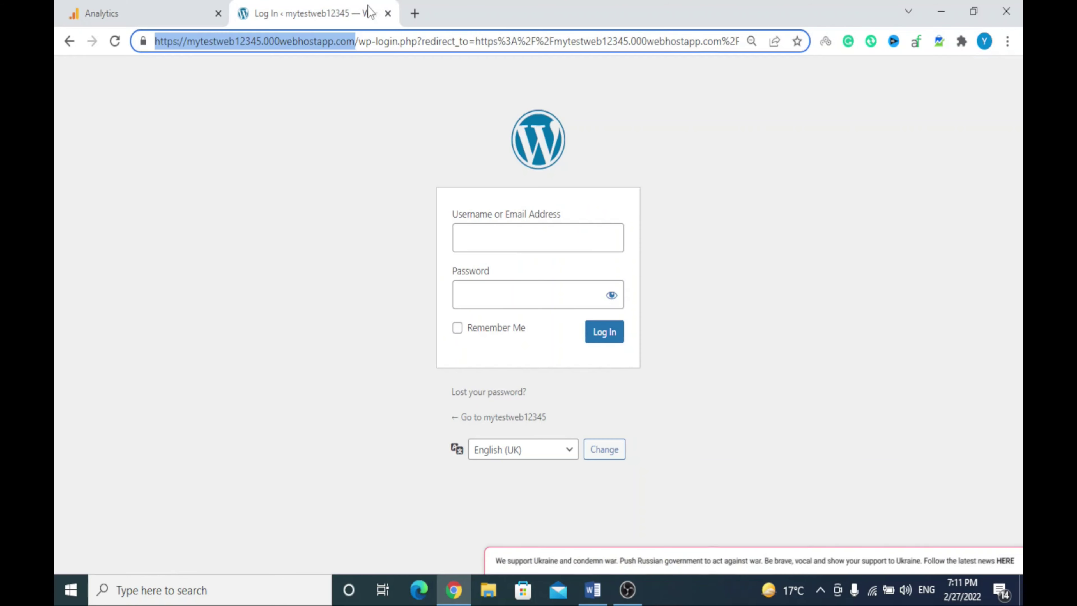
Log in to WordPress with the saved autofill username to reach the Dashboard
left_click(505, 228)
left_click(489, 279)
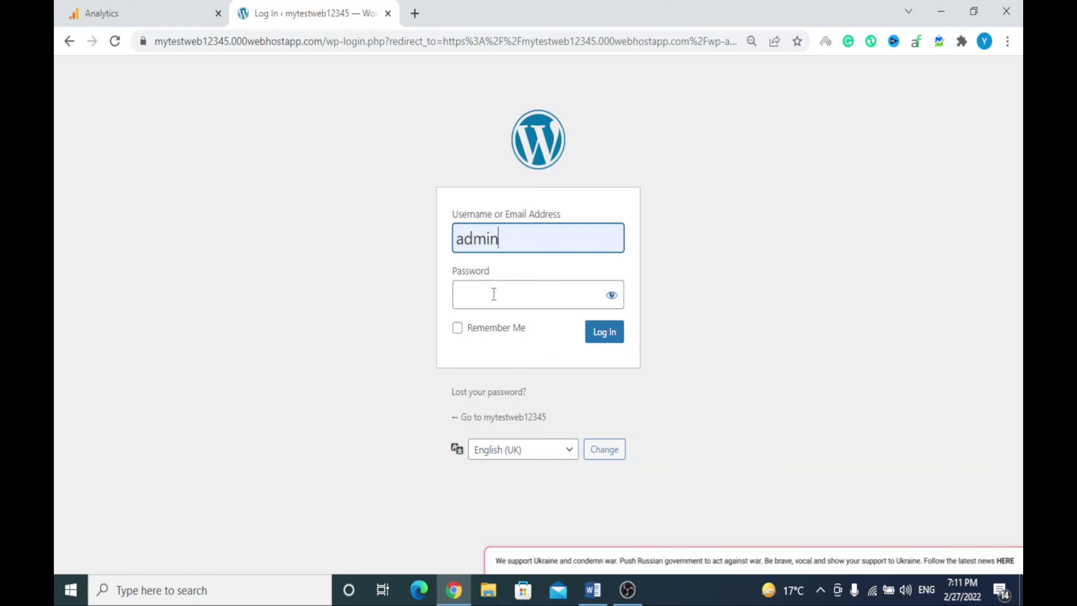
key("Return")
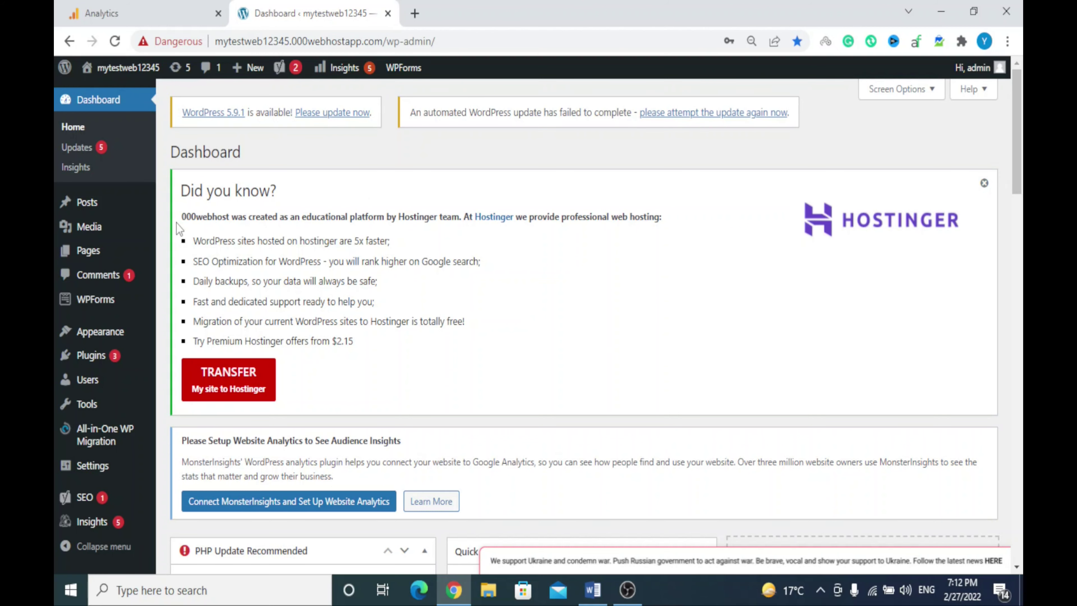
Go to the Plugins > Add New page
scroll(176, 223, "down", 2)
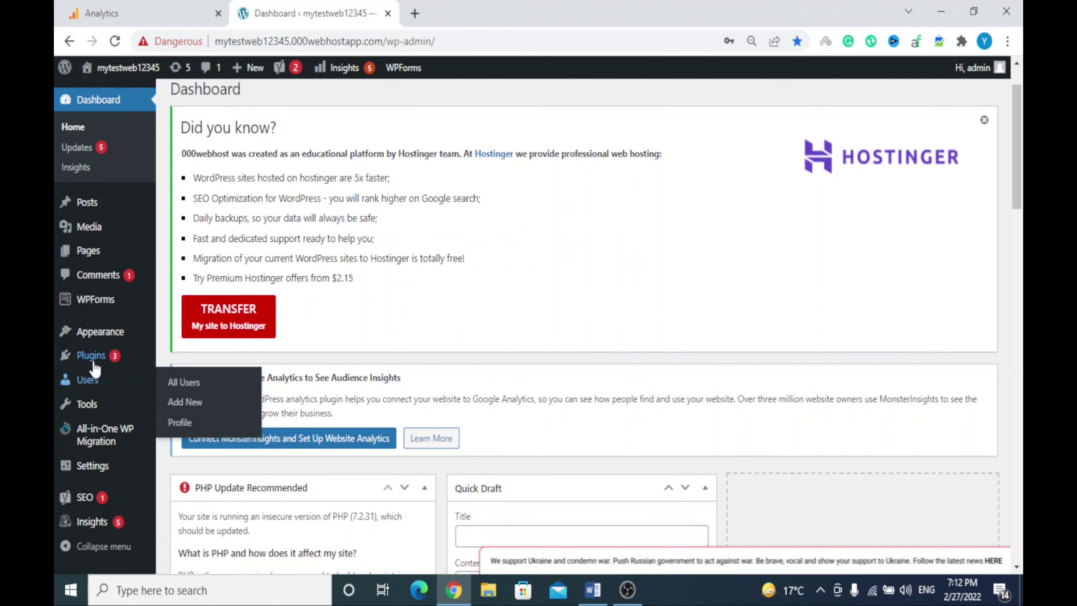
mouse_move(106, 364)
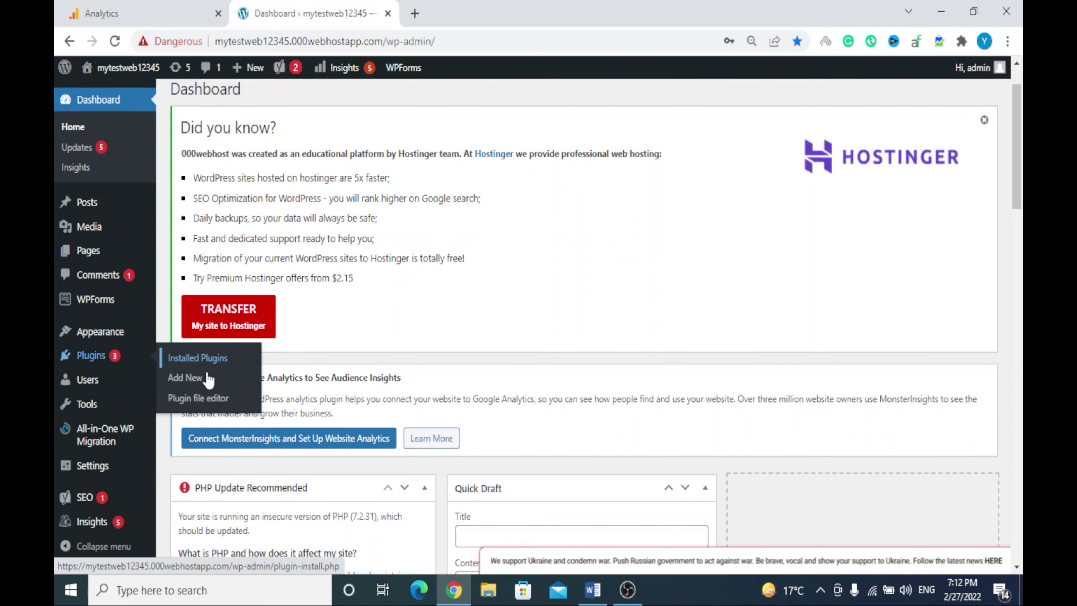
left_click(206, 379)
scroll(546, 265, "down", 5)
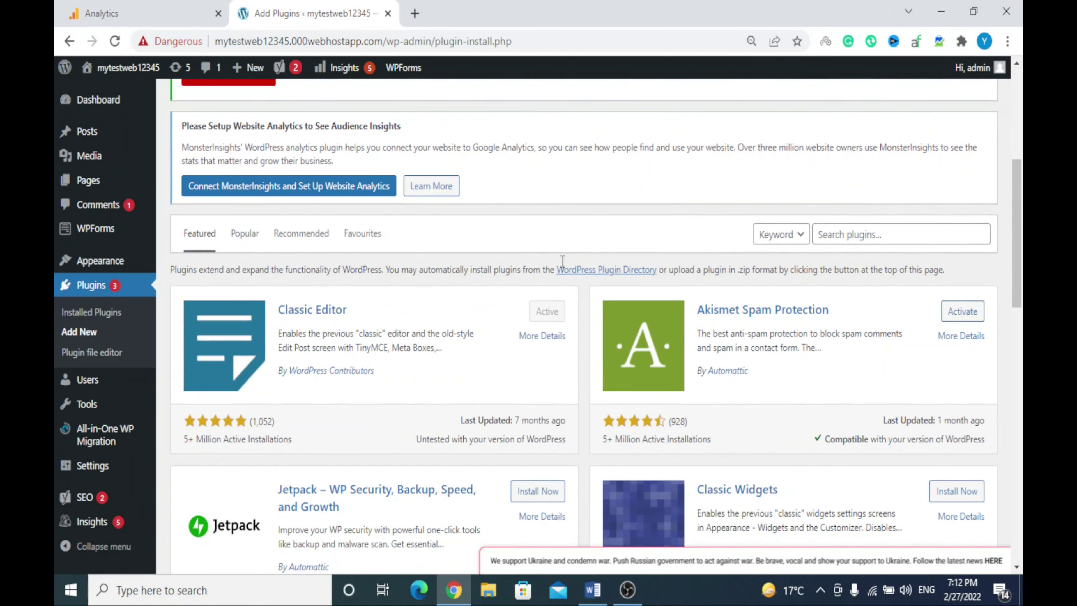
scroll(683, 243, "up", 1)
scroll(683, 243, "down", 2)
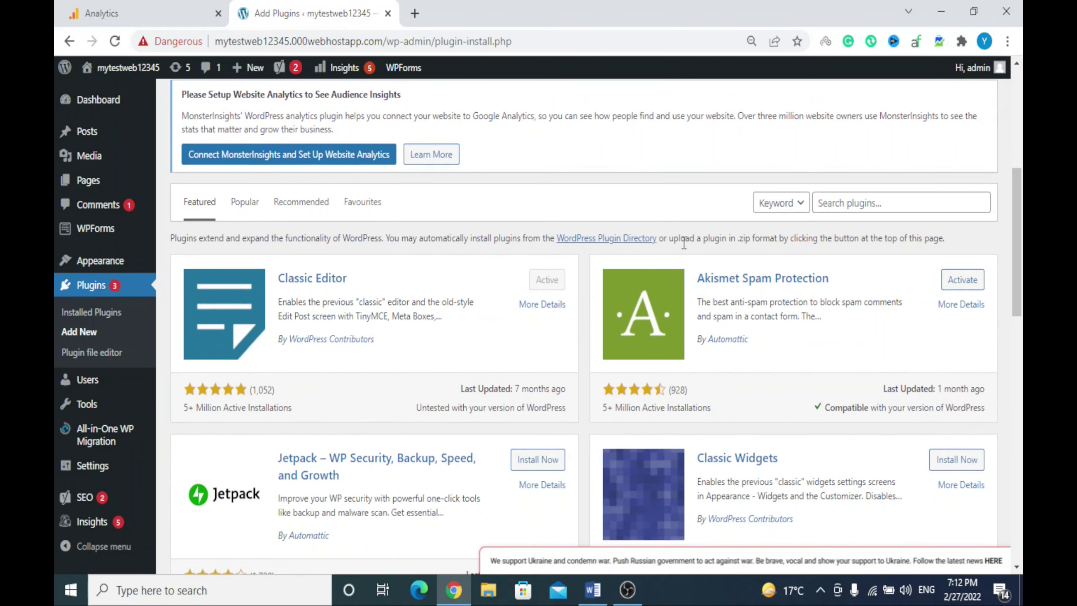
Search 'header and footer manager', then install and activate Header Footer Code Manager
left_click(873, 205)
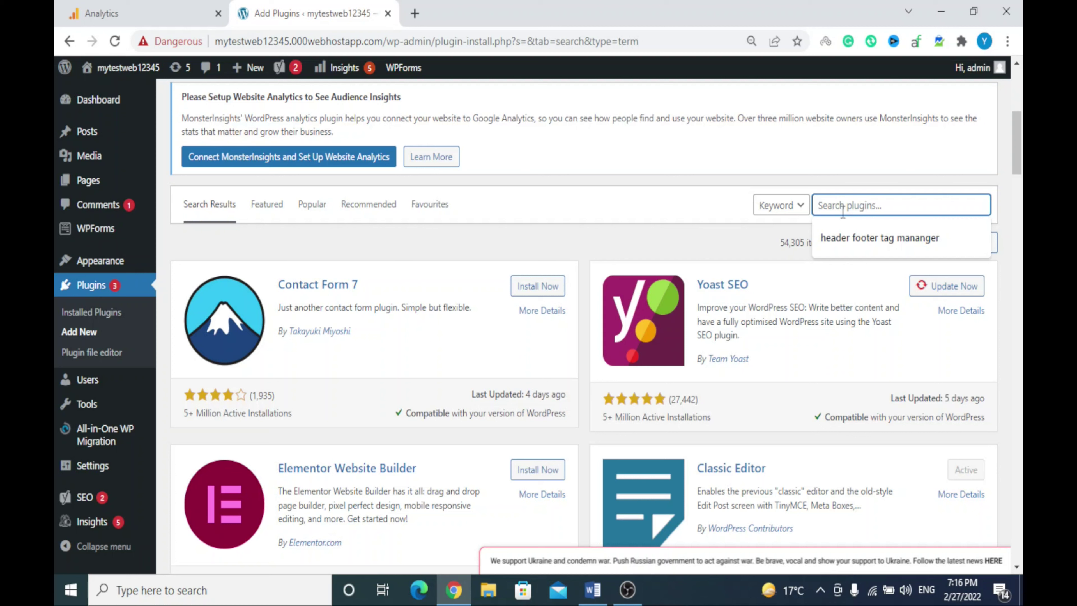
type("header a")
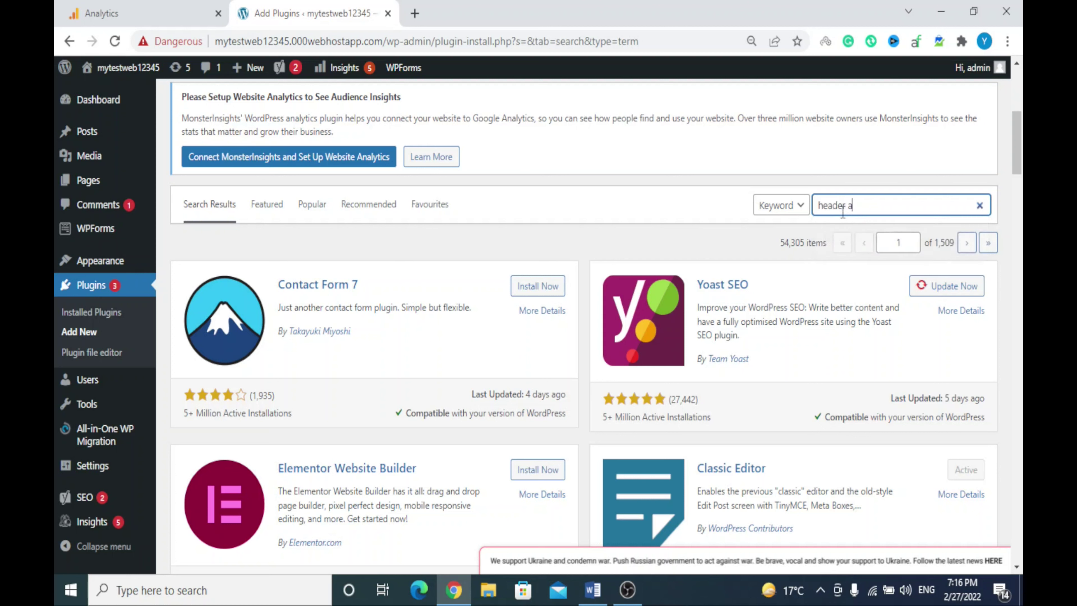
type("nd footer manager")
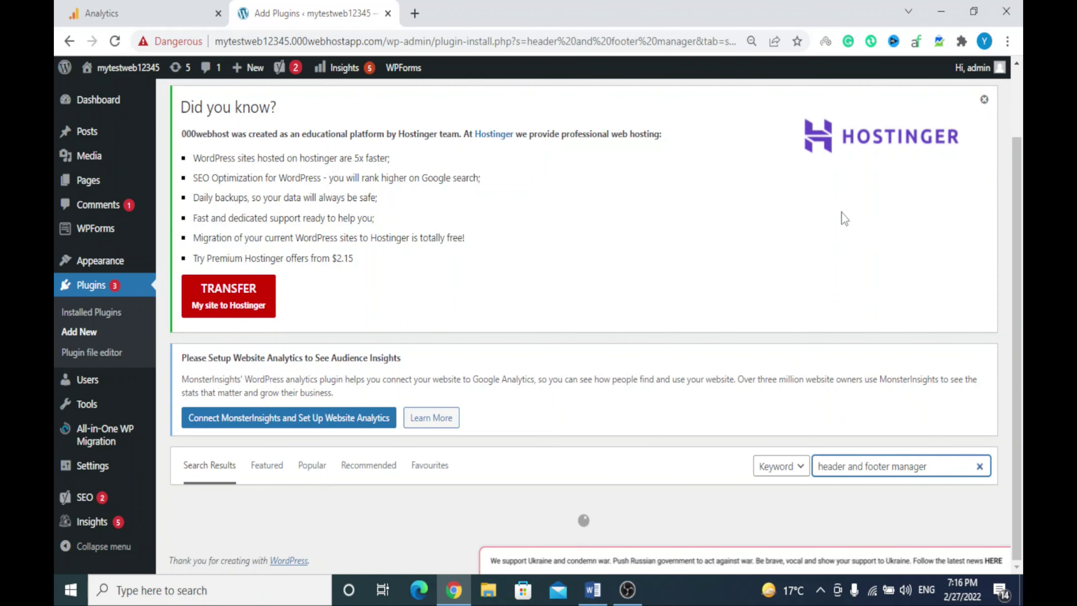
scroll(954, 225, "down", 5)
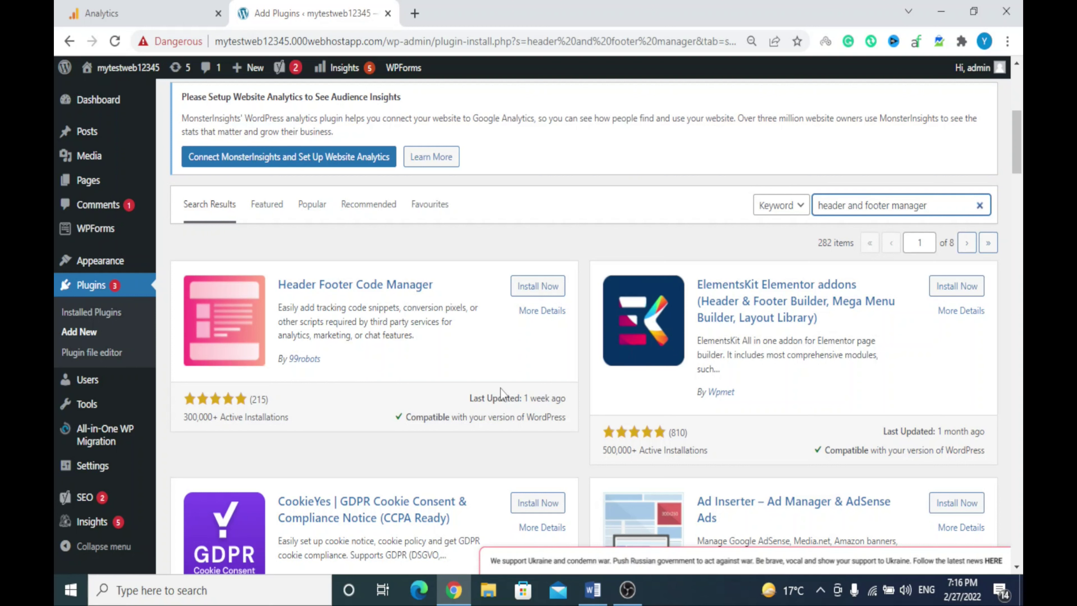
left_click(532, 290)
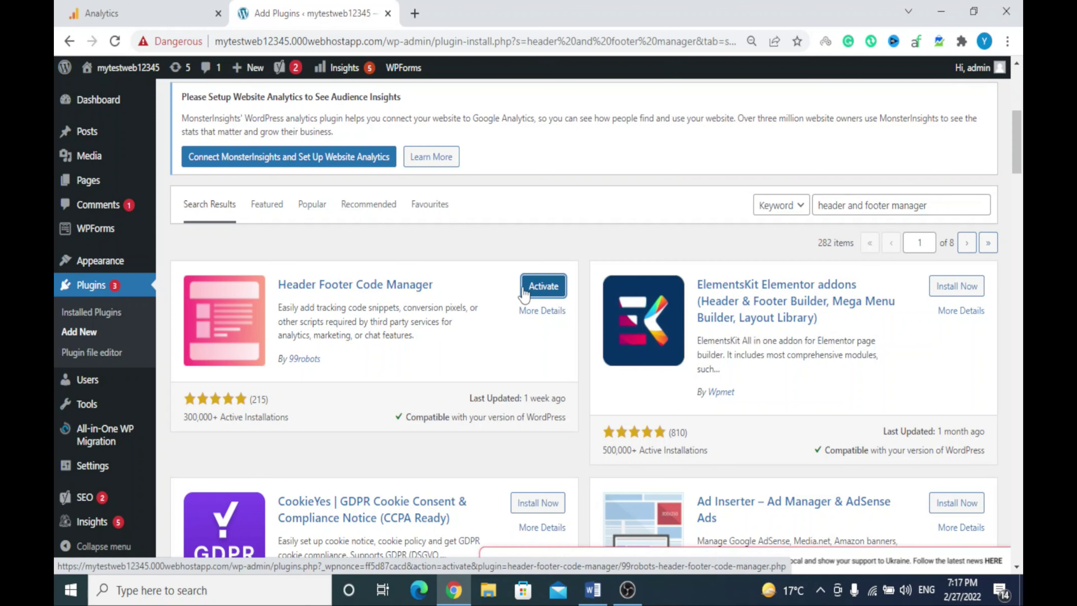
left_click(532, 290)
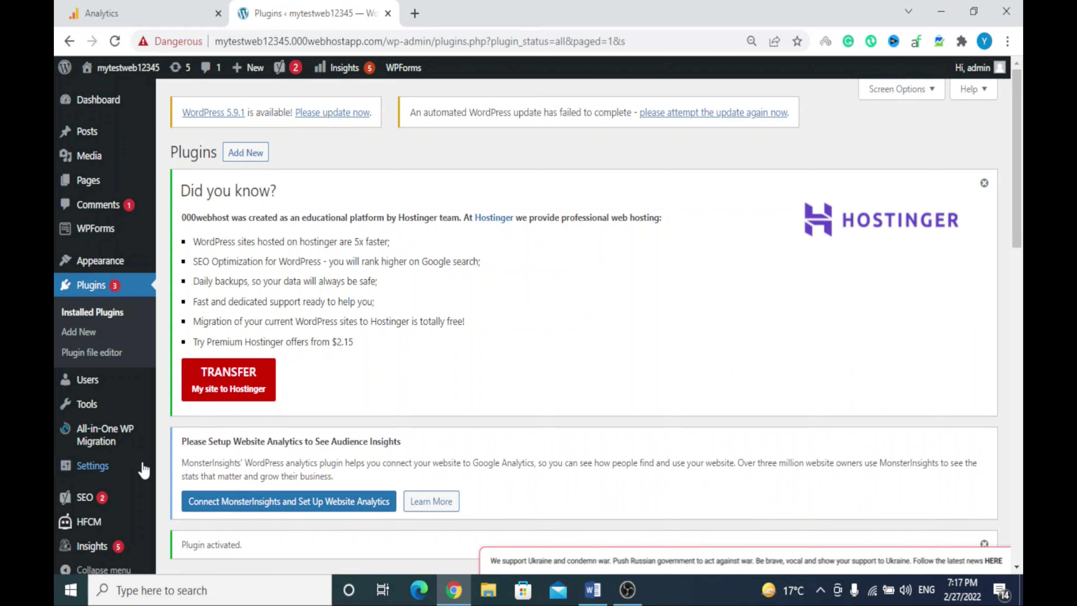
Open HFCM > All Snippets and look over the still-empty snippet list
mouse_move(104, 525)
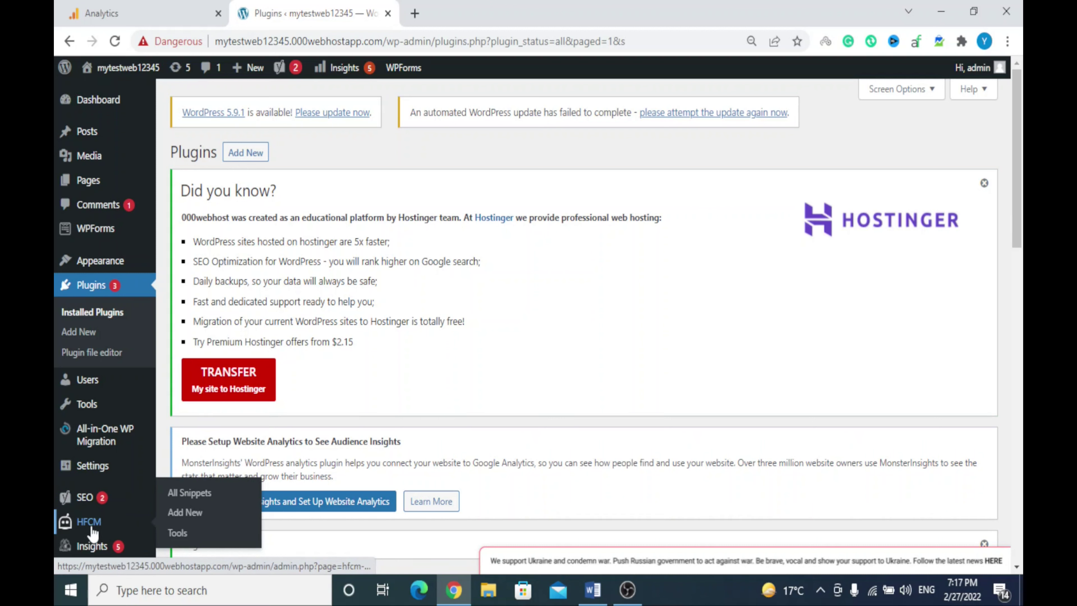
left_click(181, 500)
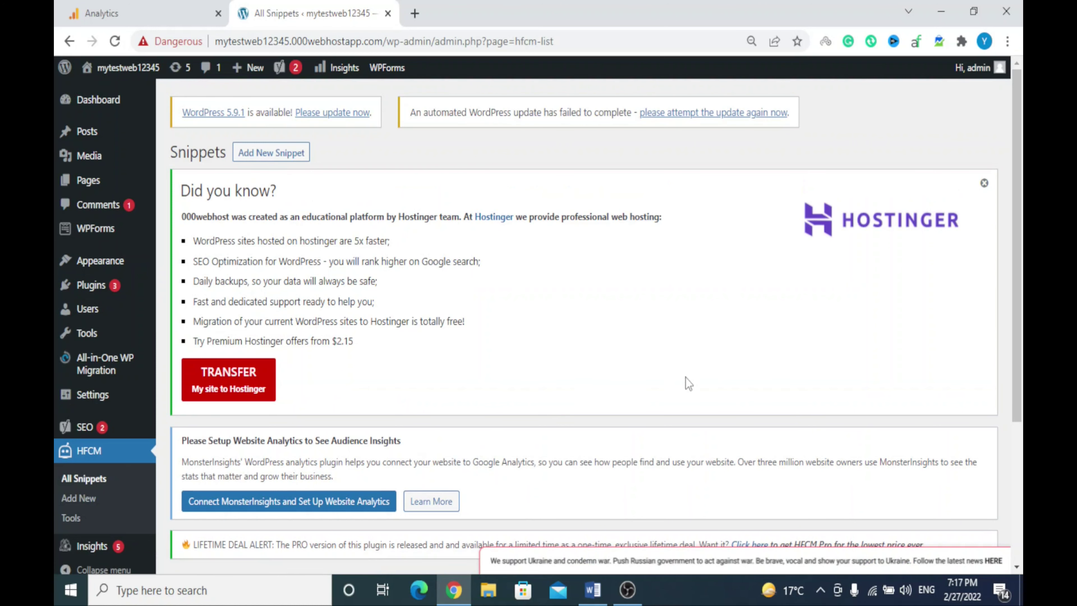
scroll(685, 377, "down", 4)
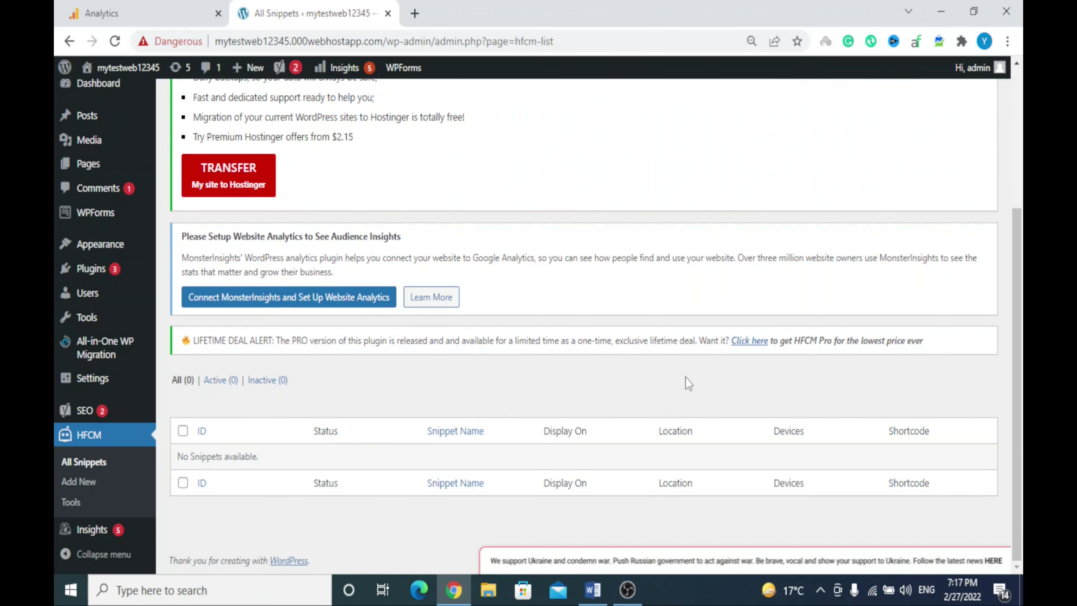
scroll(685, 377, "up", 2)
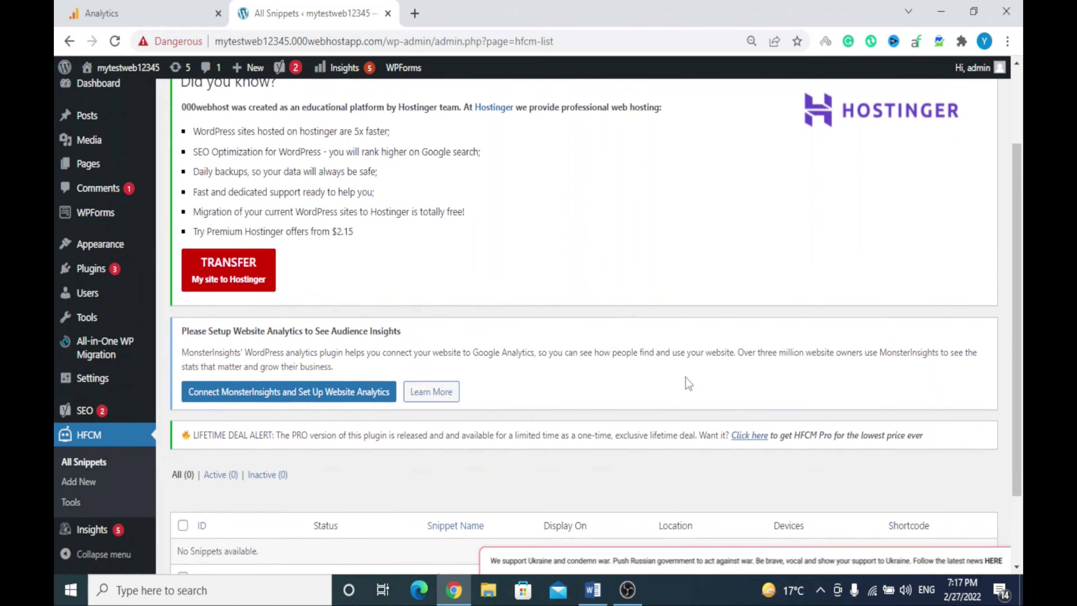
scroll(685, 377, "down", 1)
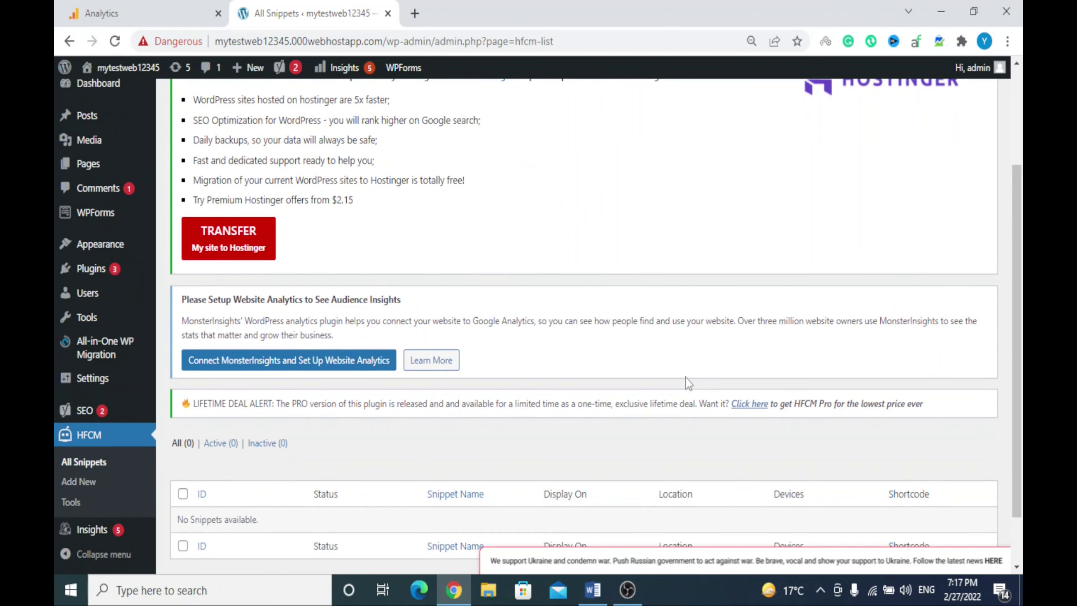
Add a new HFCM snippet named 'Google Analytics'
left_click(81, 483)
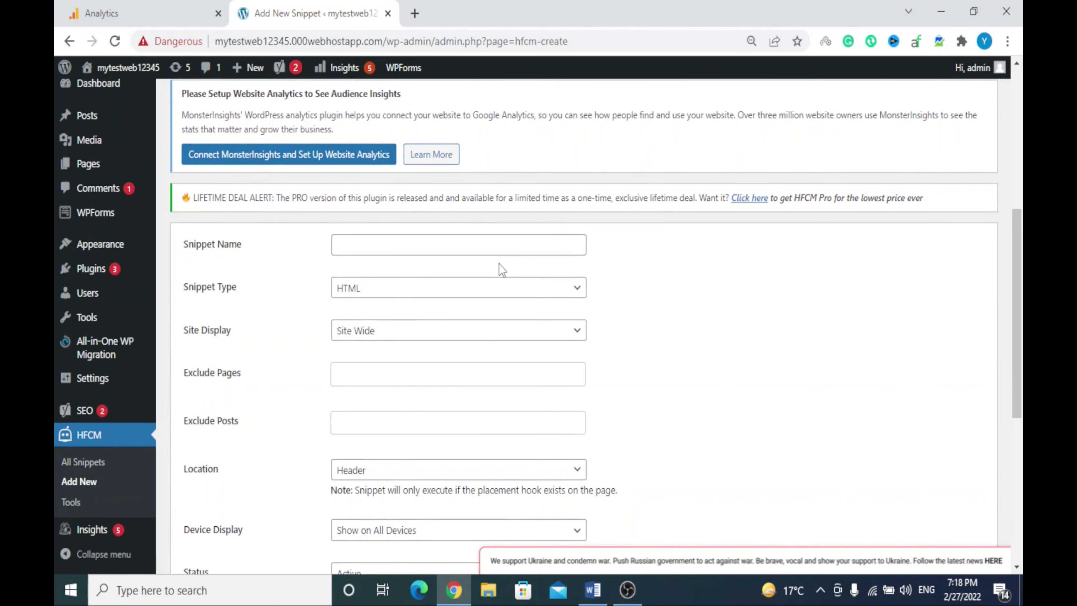
left_click(457, 244)
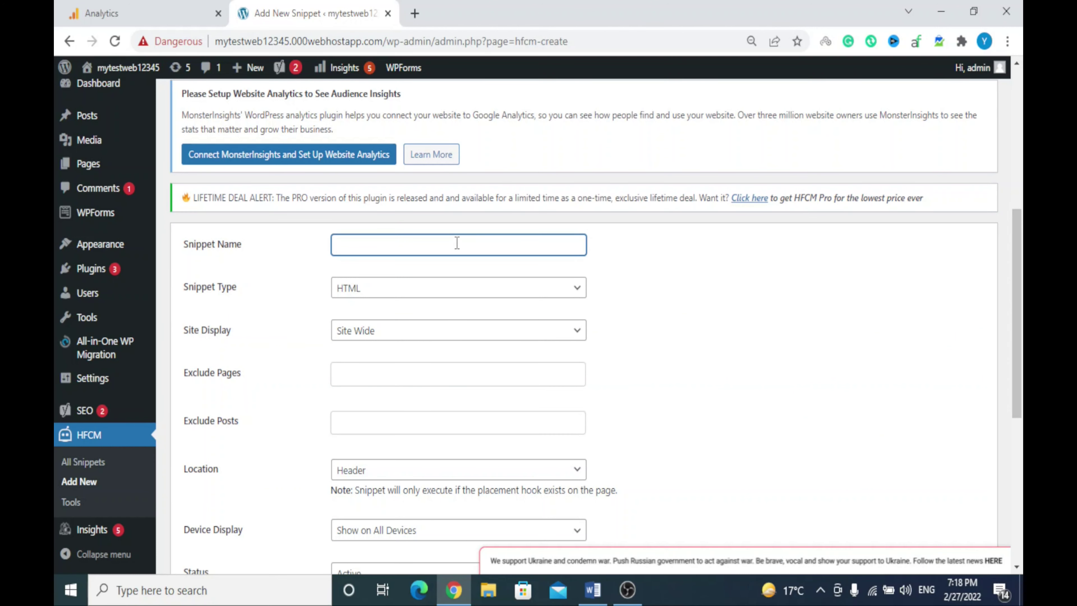
type("Google Analytics")
left_click(602, 310)
Keep the snippet's Site Display as Site Wide, then bring up the Analytics gtag code
scroll(602, 310, "down", 1)
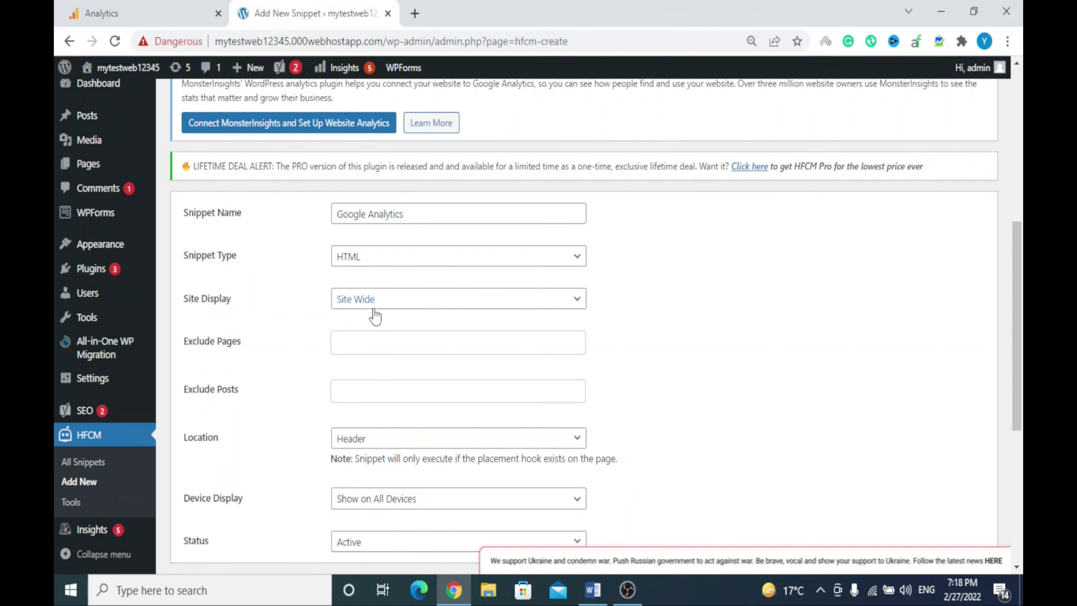
left_click(483, 304)
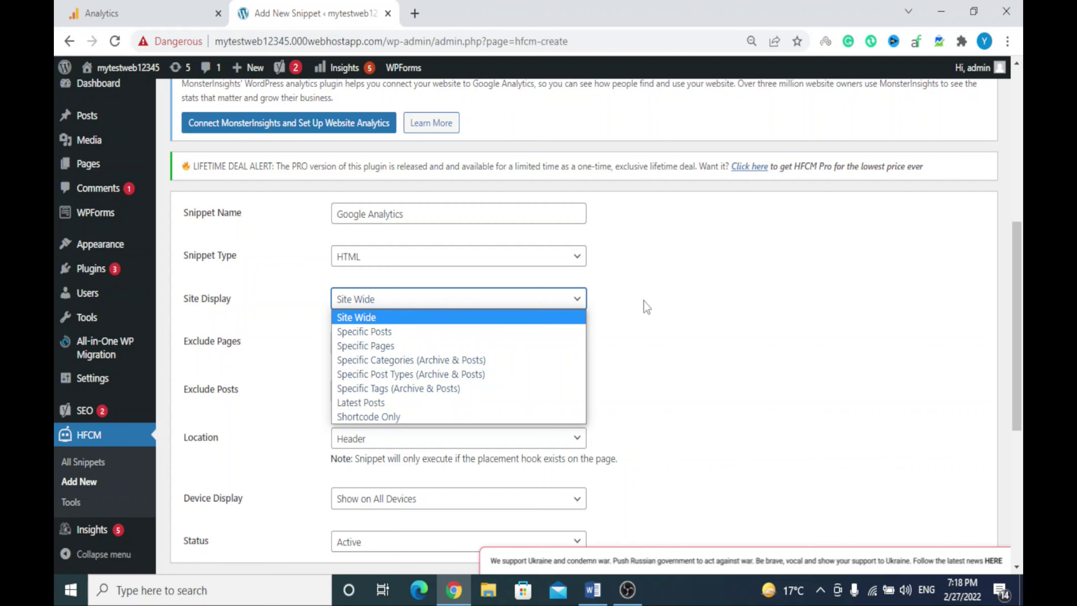
left_click(513, 316)
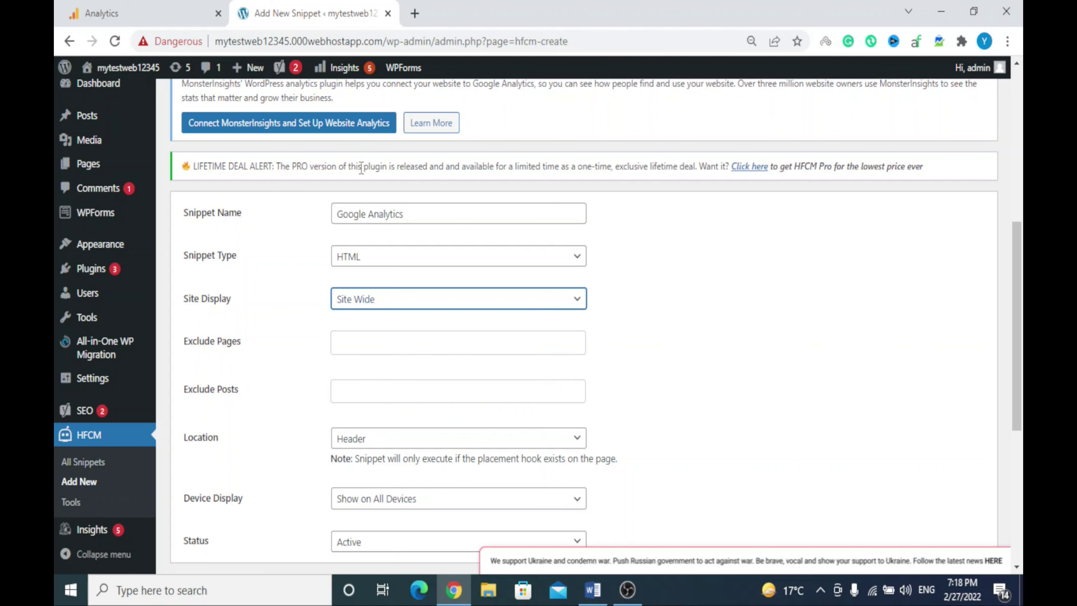
left_click(186, 12)
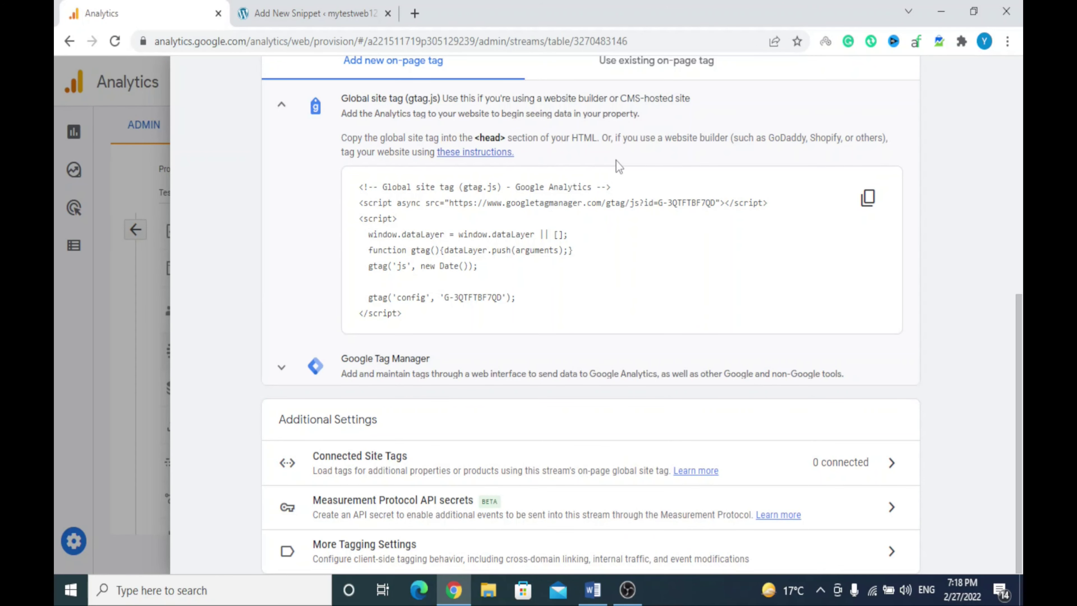
Return to the snippet form and save the Google Analytics snippet
key("ctrl+Tab")
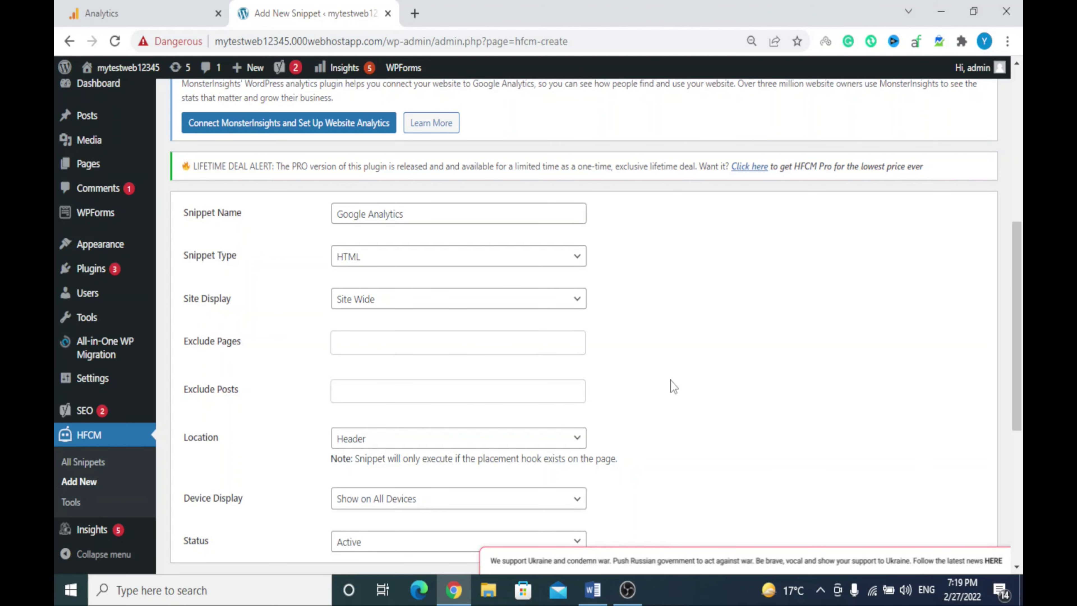
scroll(671, 381, "down", 3)
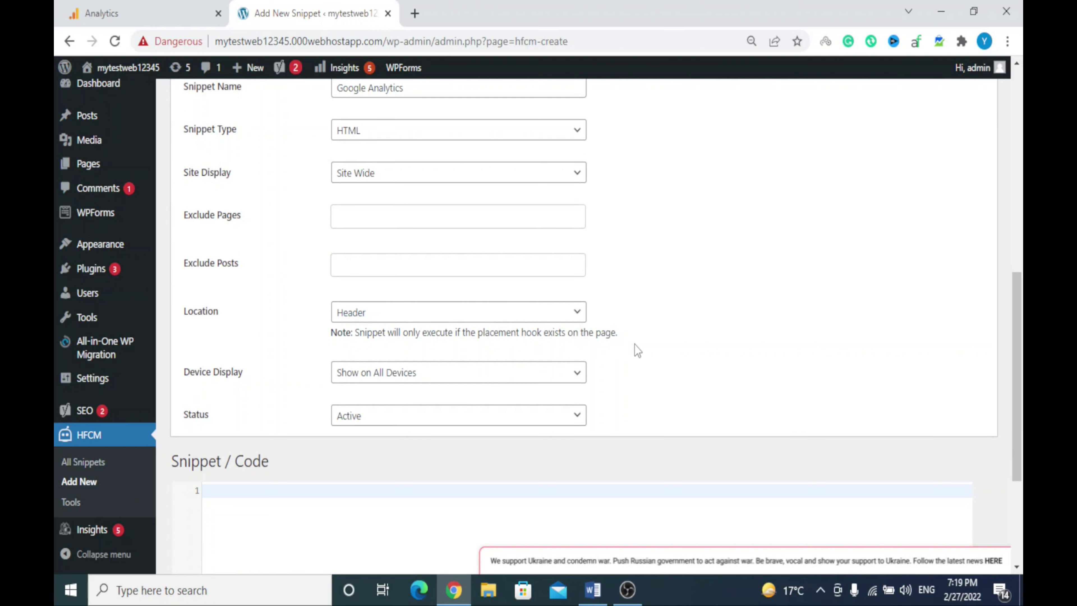
scroll(634, 344, "down", 2)
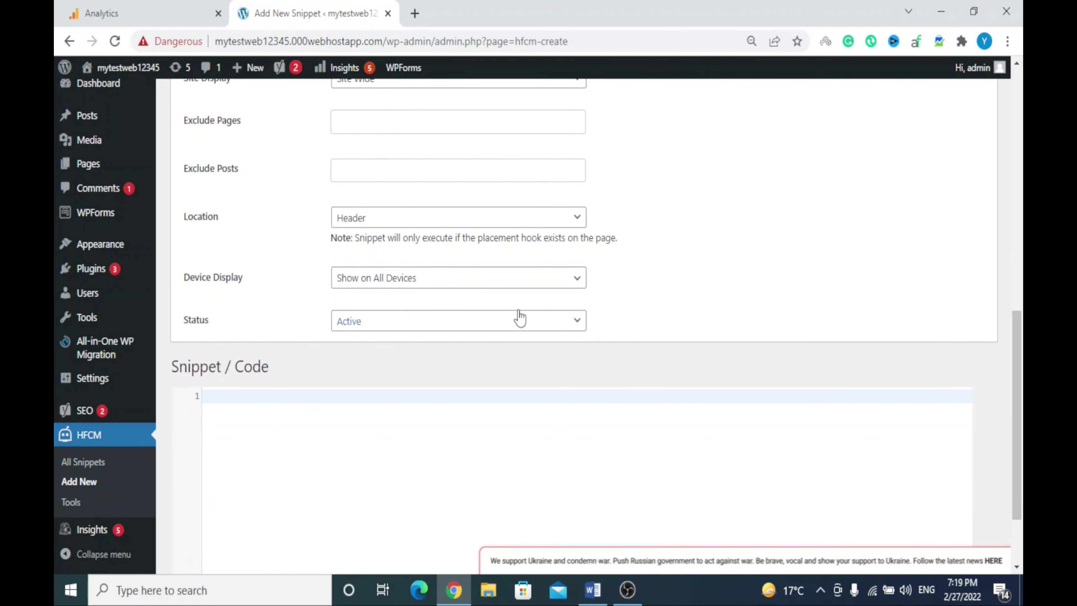
scroll(668, 330, "down", 2)
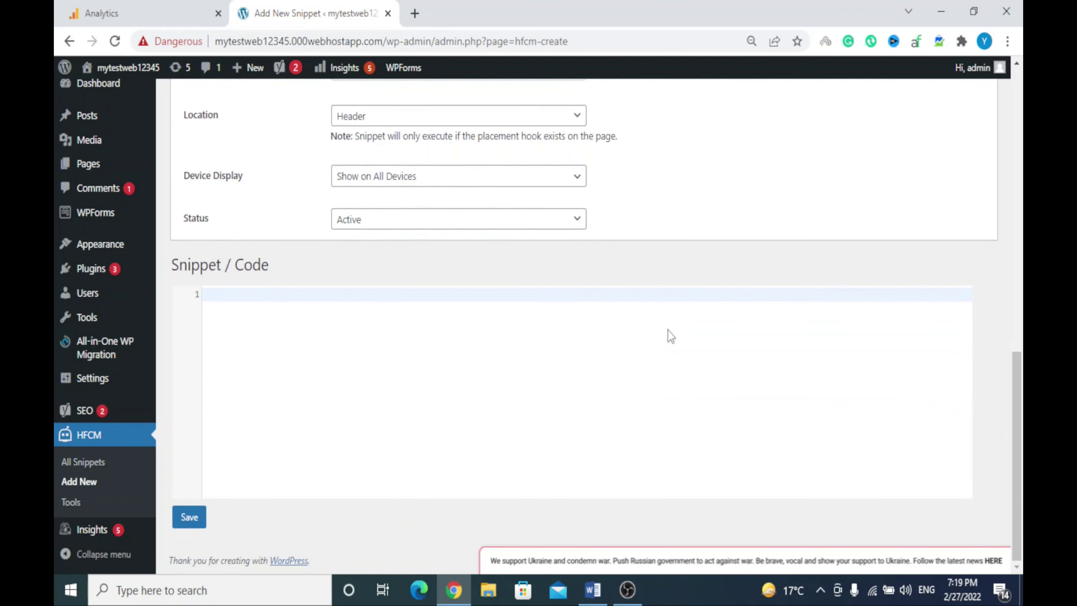
left_click(189, 517)
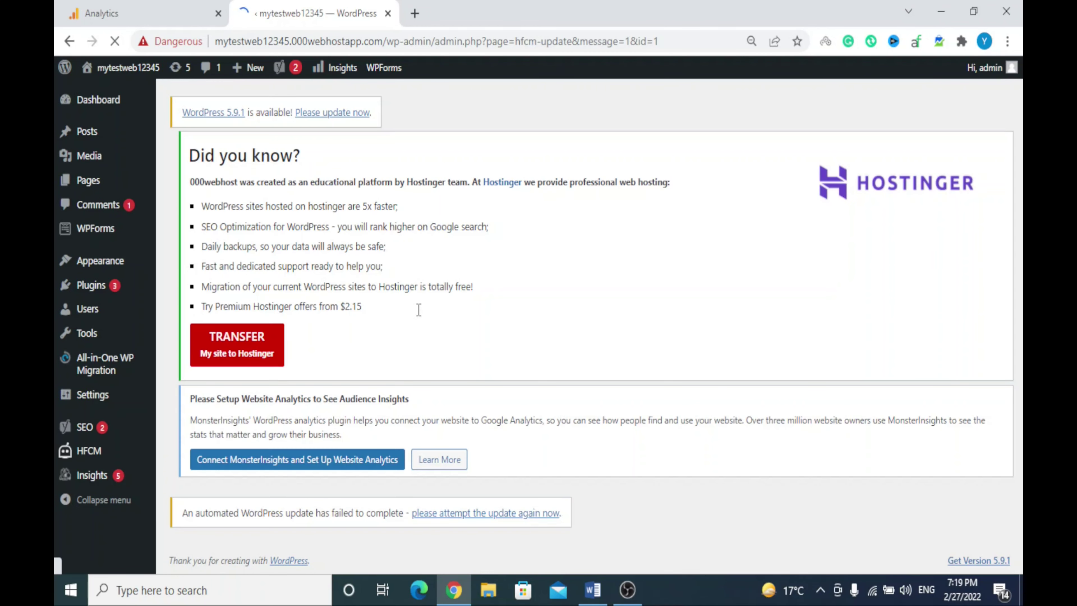
In All Snippets, toggle the Google Analytics snippet off and back on, then return to Analytics
mouse_move(110, 461)
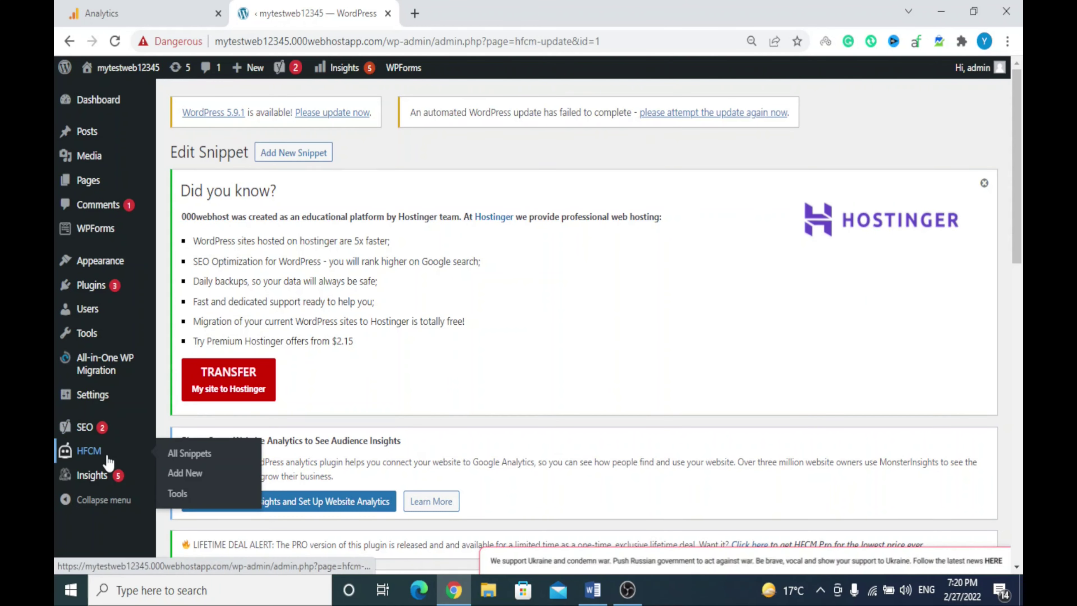
left_click(169, 453)
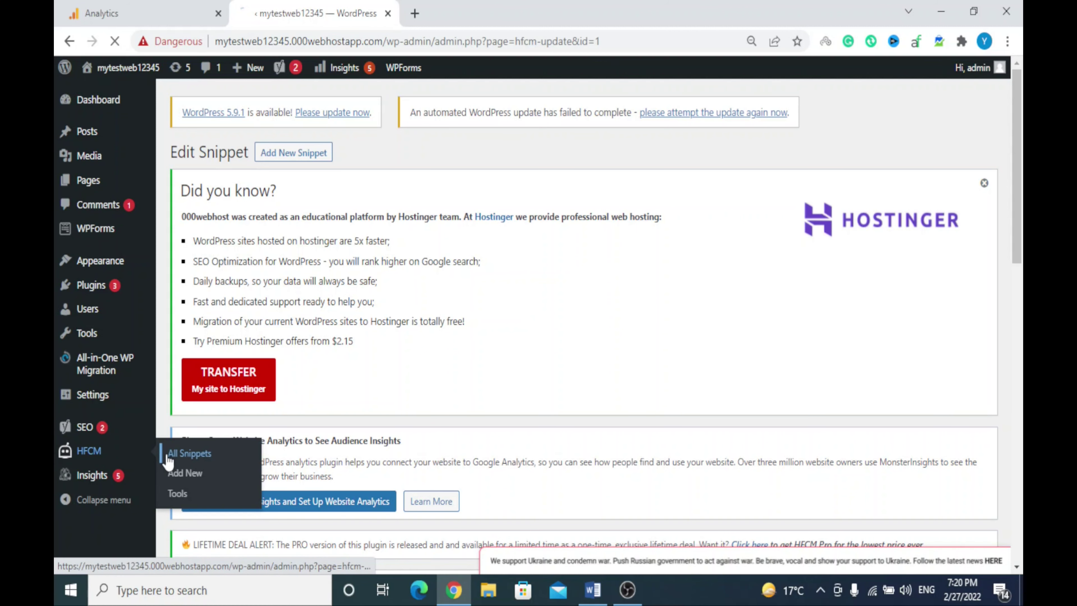
scroll(433, 475, "down", 4)
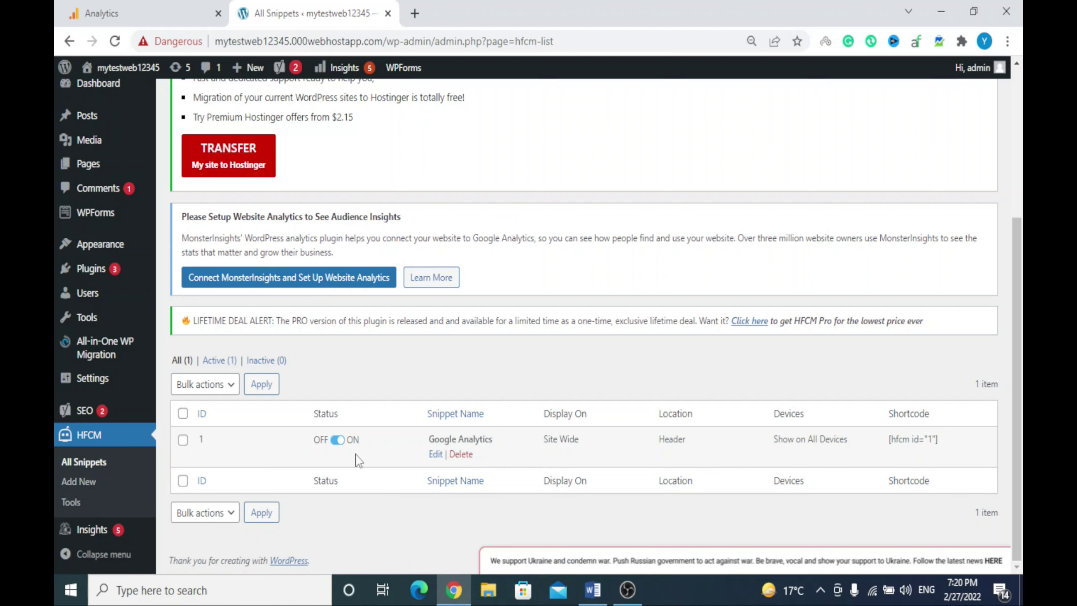
left_click(338, 440)
left_click(340, 441)
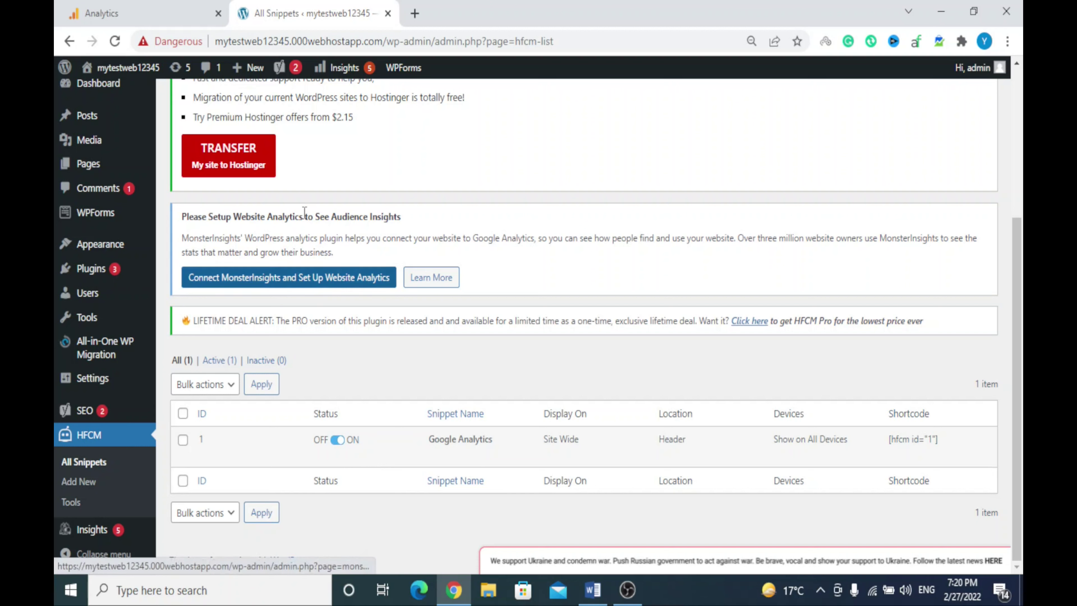
left_click(140, 13)
scroll(1004, 175, "up", 10)
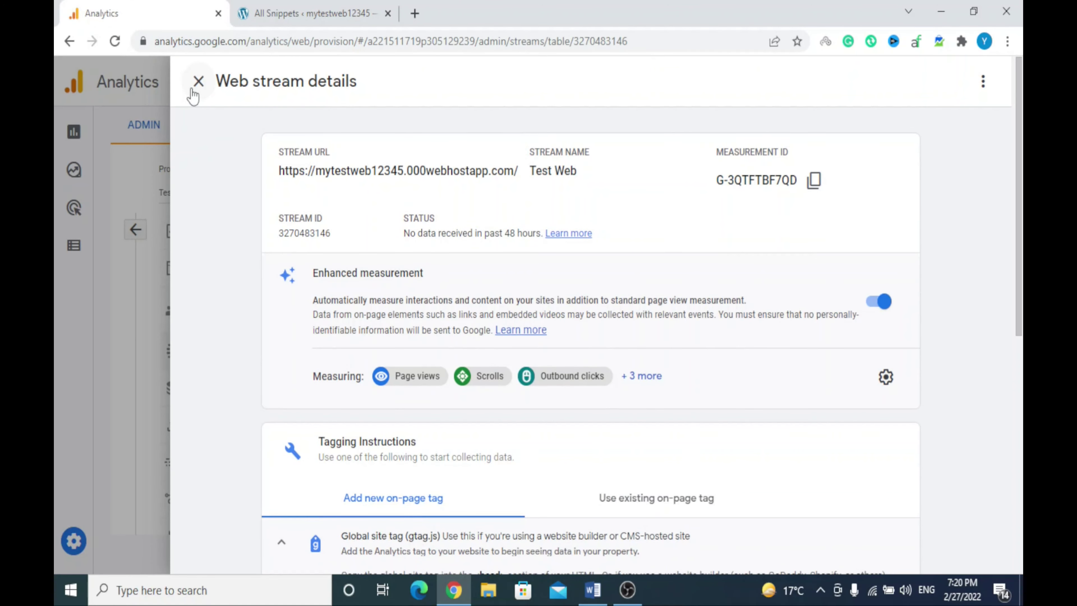
Close the Test Web stream details and head to Reports in the navigation rail
left_click(198, 81)
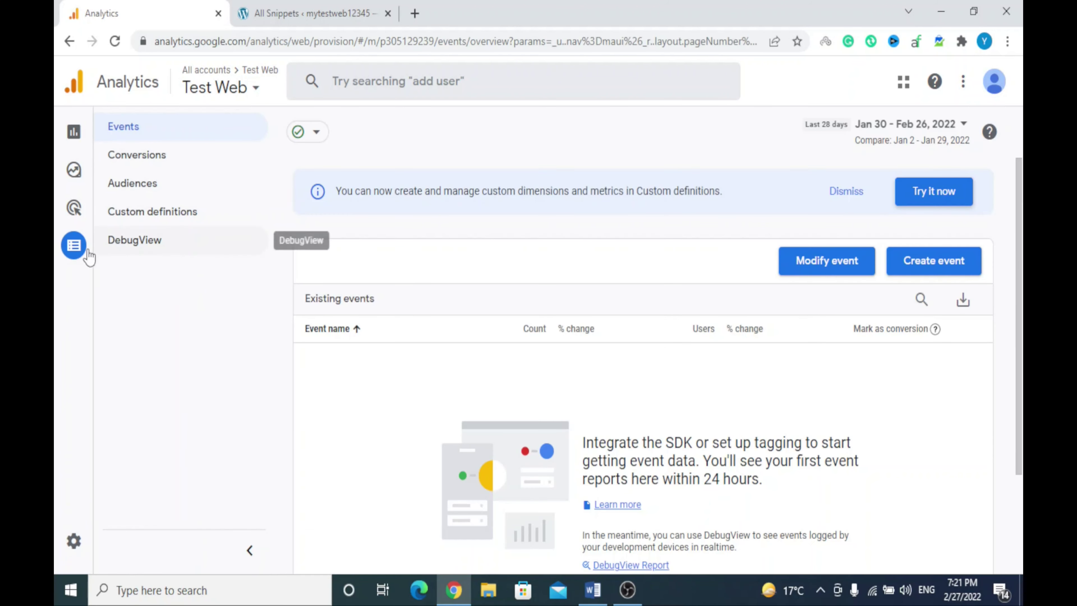
mouse_move(92, 257)
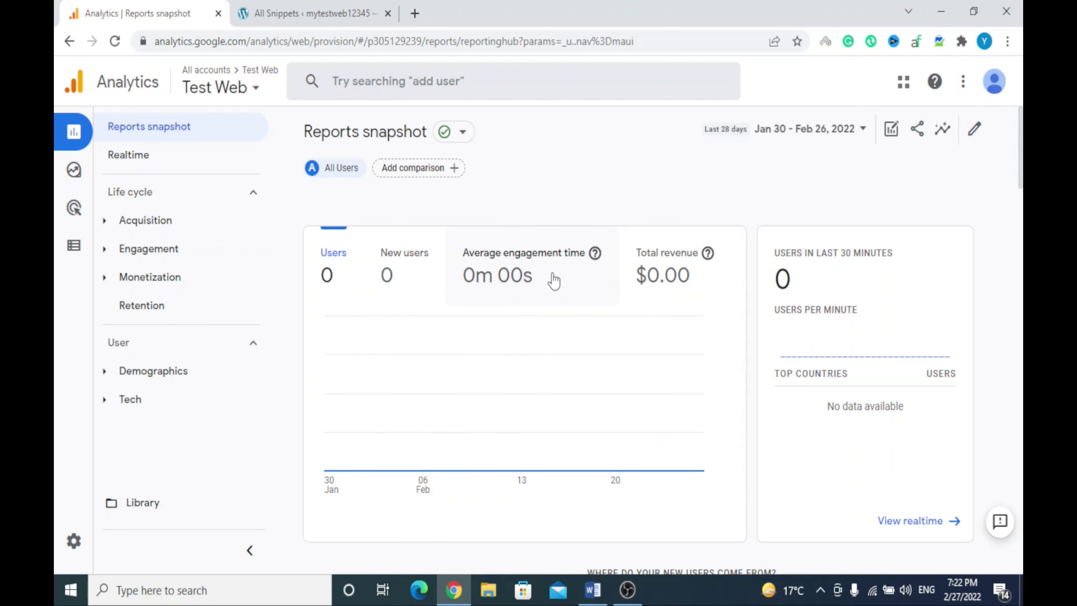
View the Realtime overview showing 0 users, pan the map, then switch to Word
left_click(148, 157)
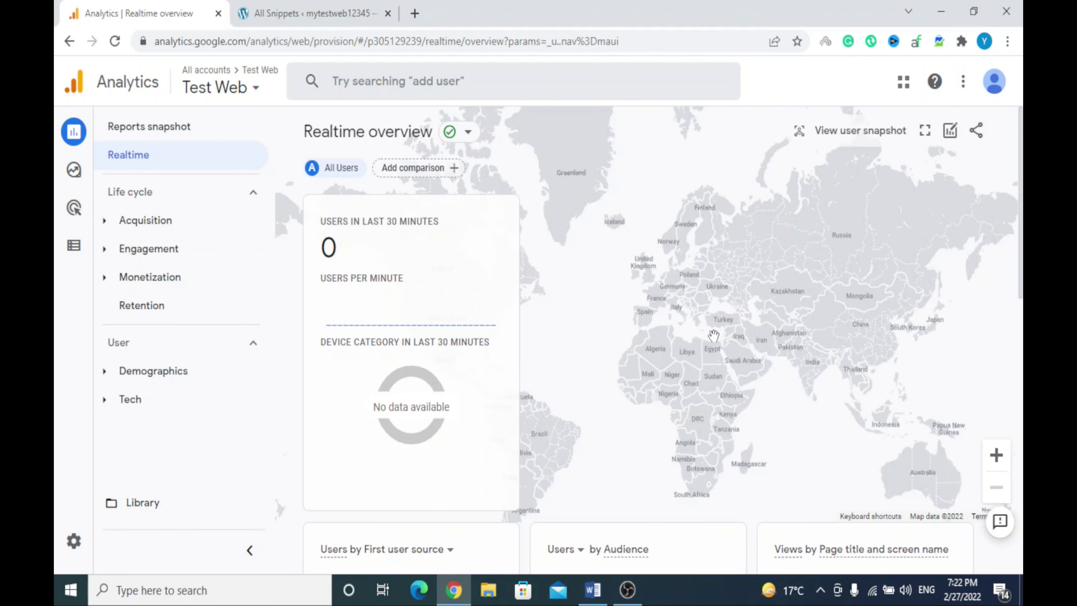
left_click_drag(583, 343, 583, 271)
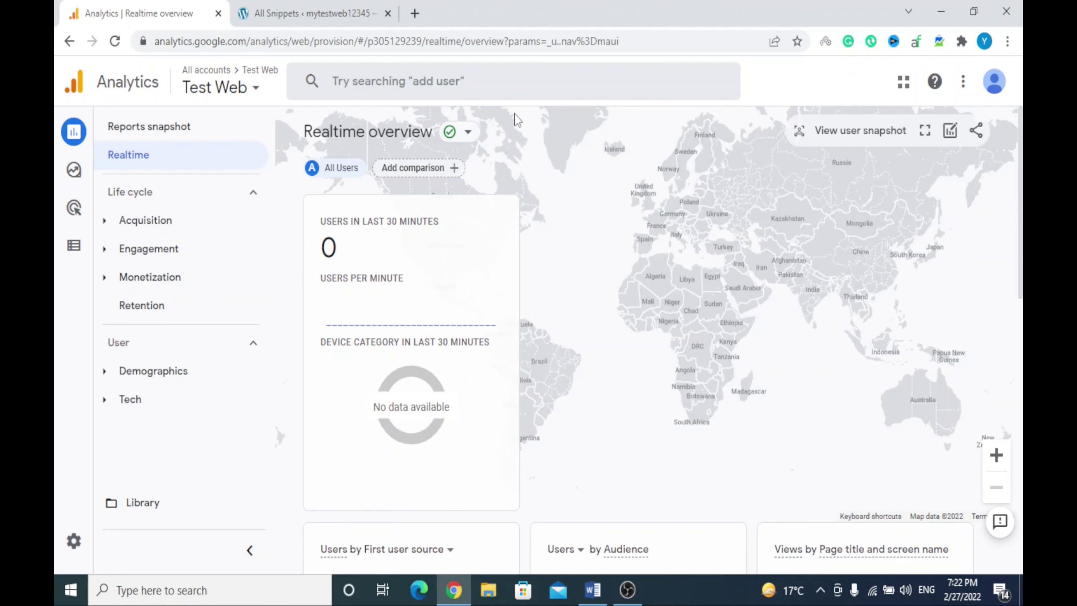
key("alt+Tab")
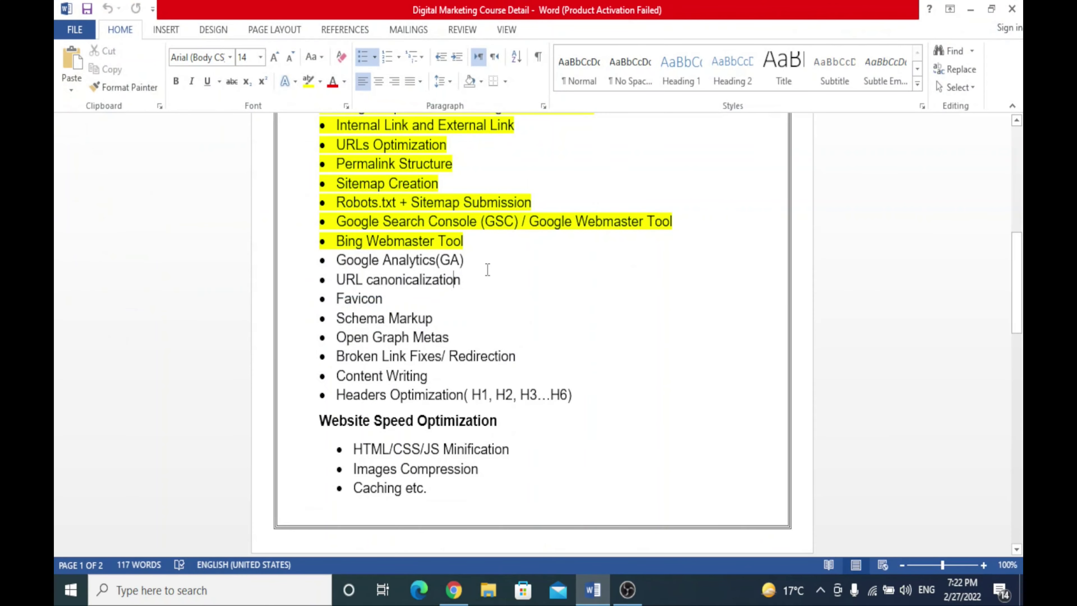